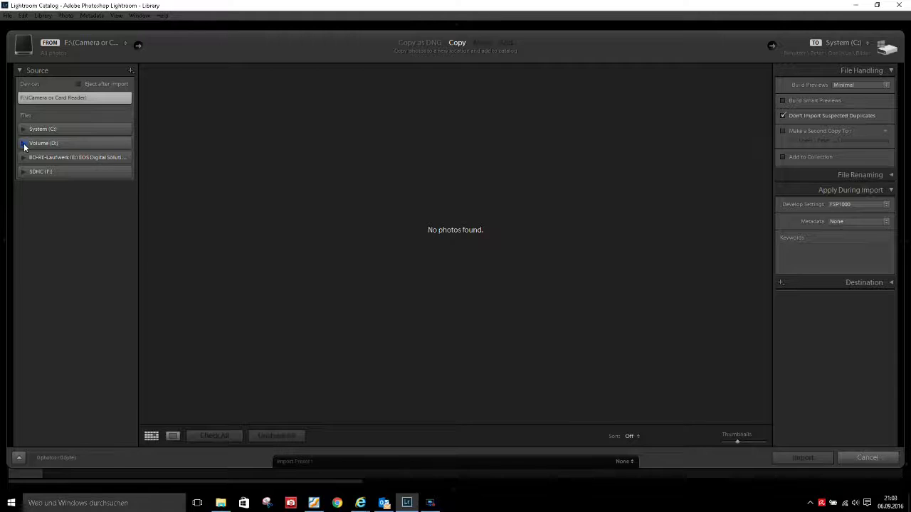
Step: Choose folder 2 inside Video > FPS1000 on Volume (D:) as the import source
left_click(28, 259)
left_click(37, 268)
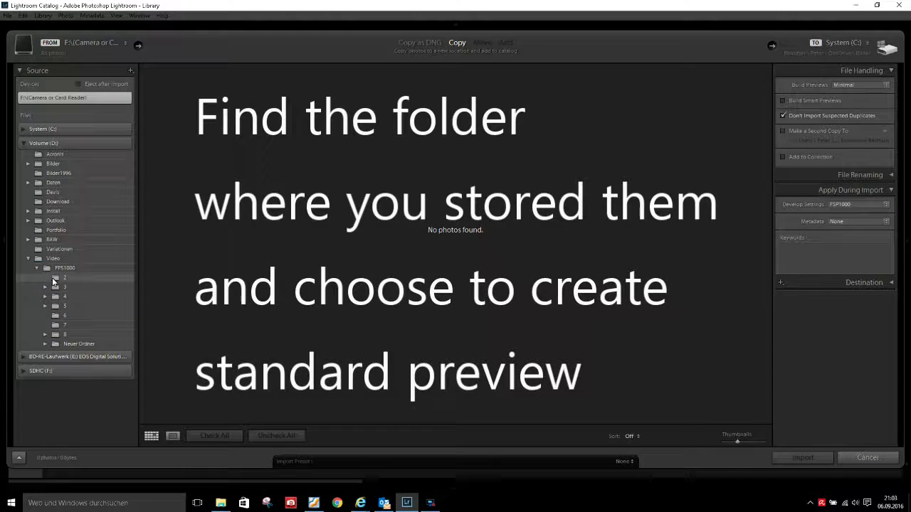
left_click(55, 279)
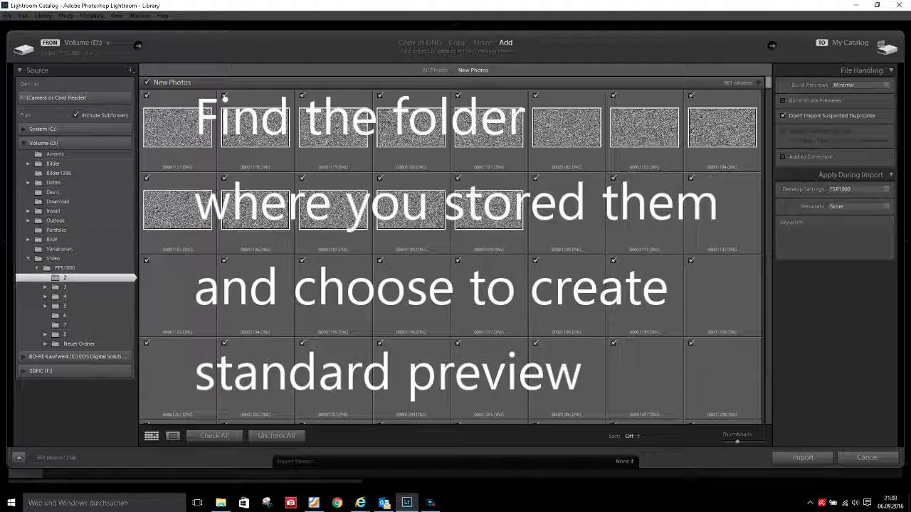
Step: Import the photos with Standard previews and the FSP1000 develop preset applied
left_click(886, 84)
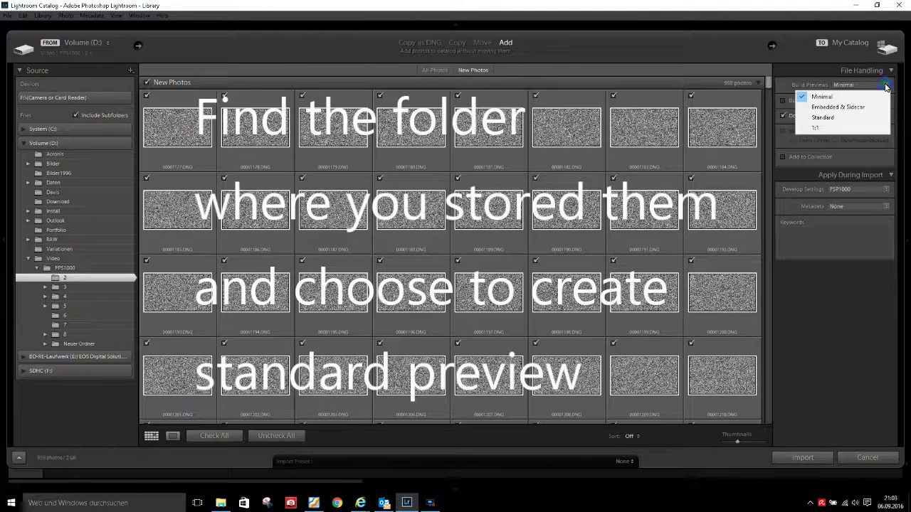
left_click(863, 117)
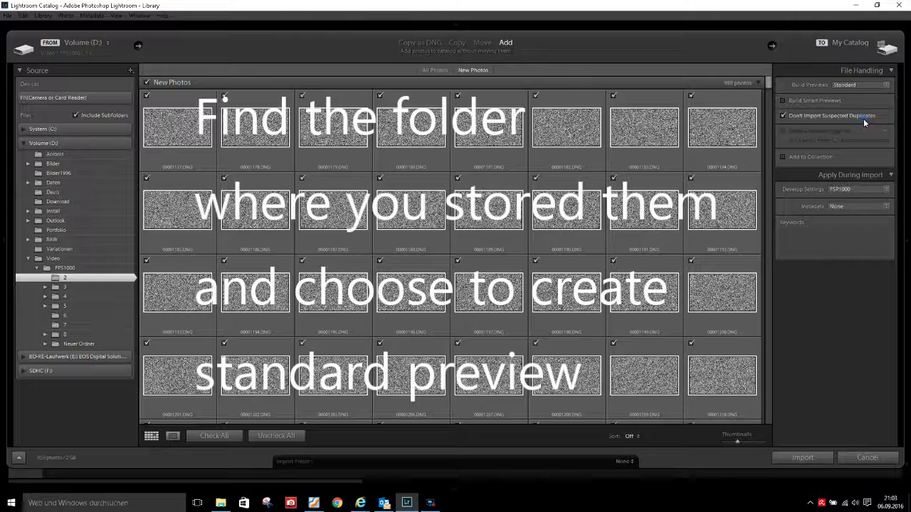
left_click(884, 190)
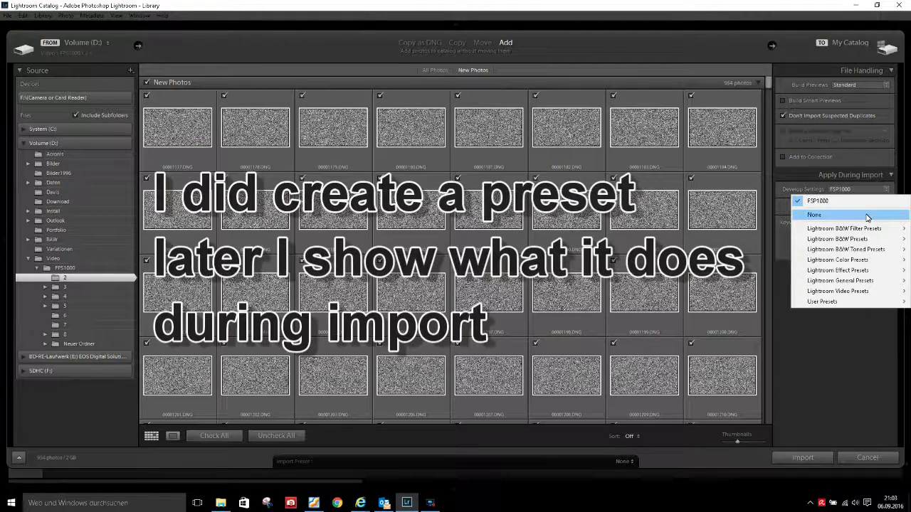
left_click(876, 204)
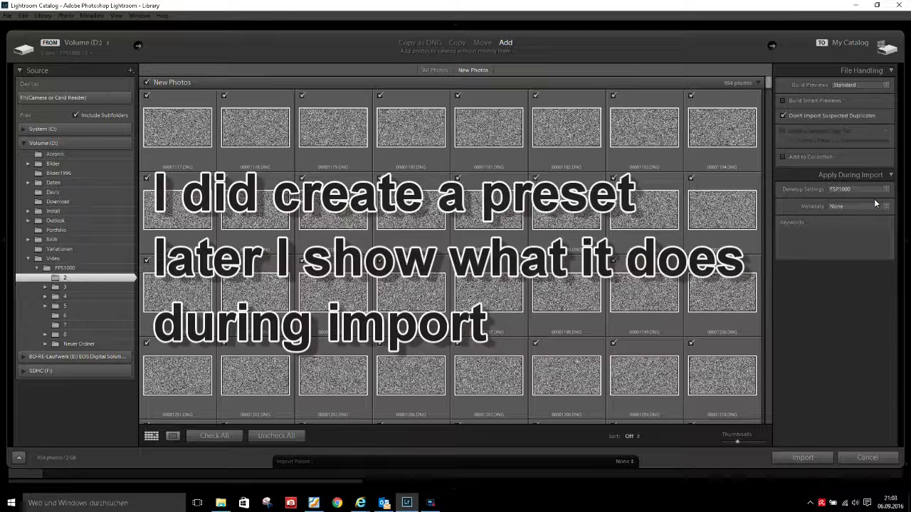
left_click(805, 458)
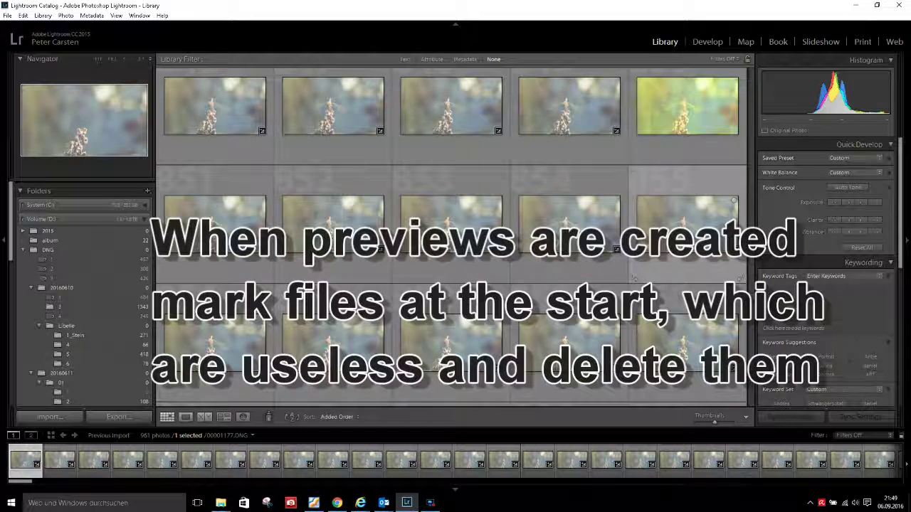
Step: Select the useless frames from the first through number 850 and delete them from disk
left_click(687, 127, "shift")
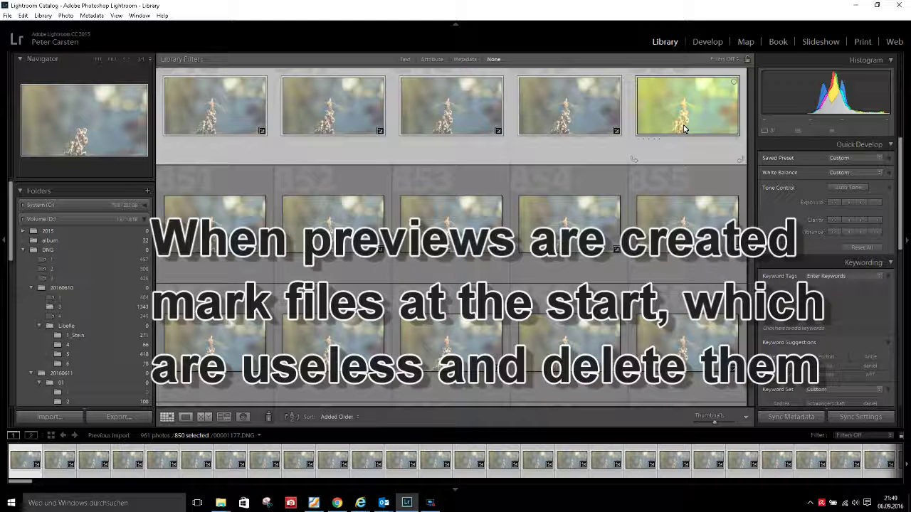
right_click(684, 128)
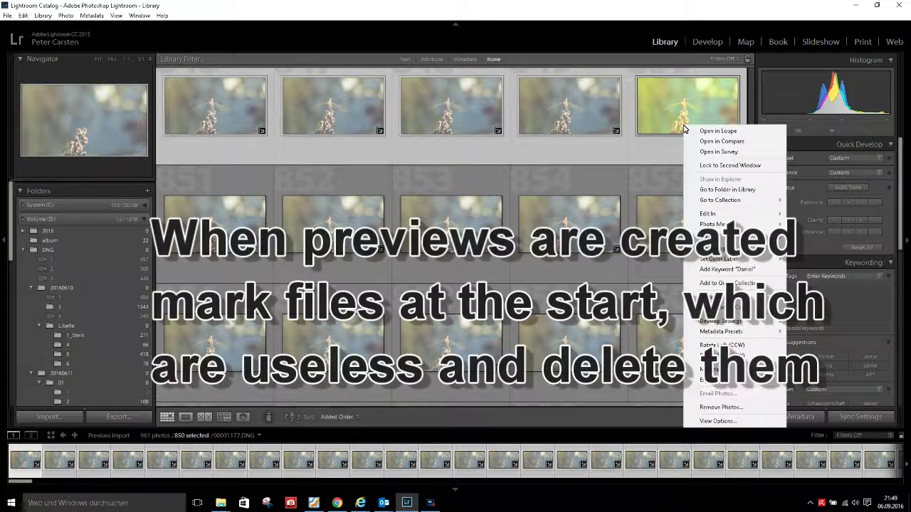
left_click(719, 408)
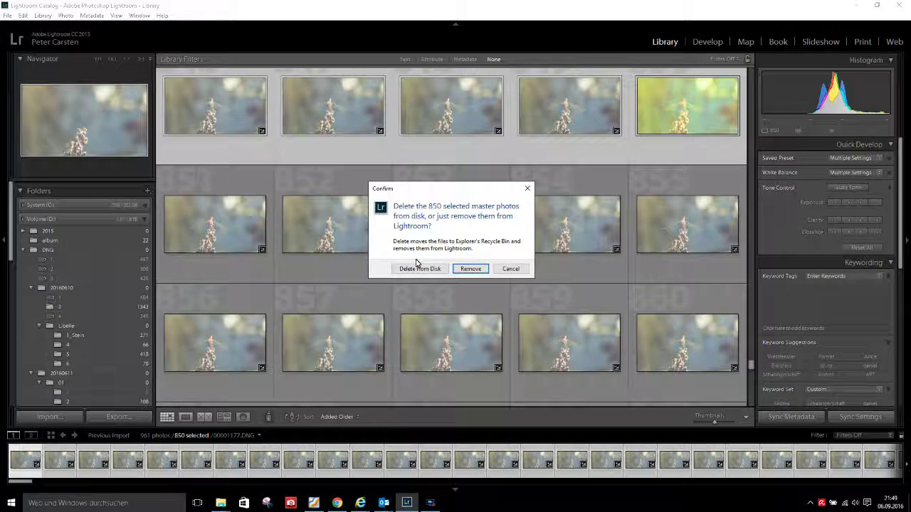
left_click(417, 268)
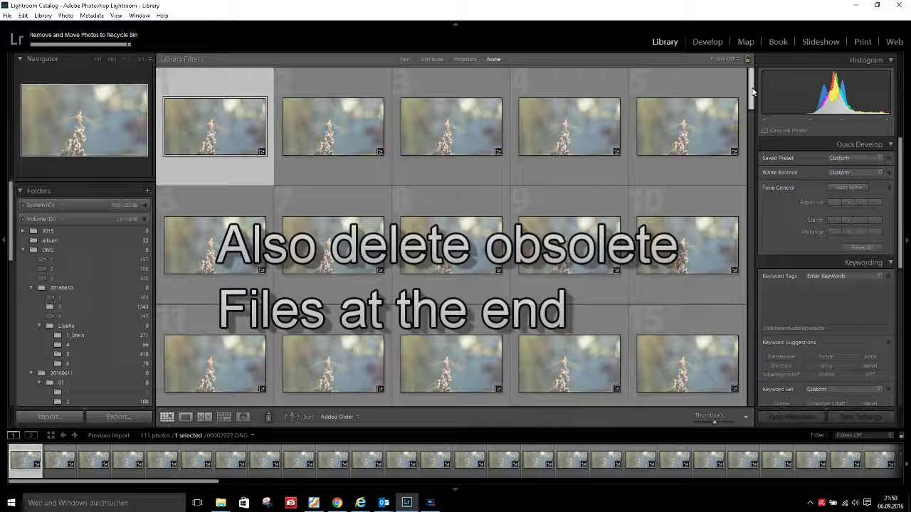
Step: Select all remaining frames and open them in the Develop module
left_click_drag(752, 90, 759, 409)
key("ctrl+a")
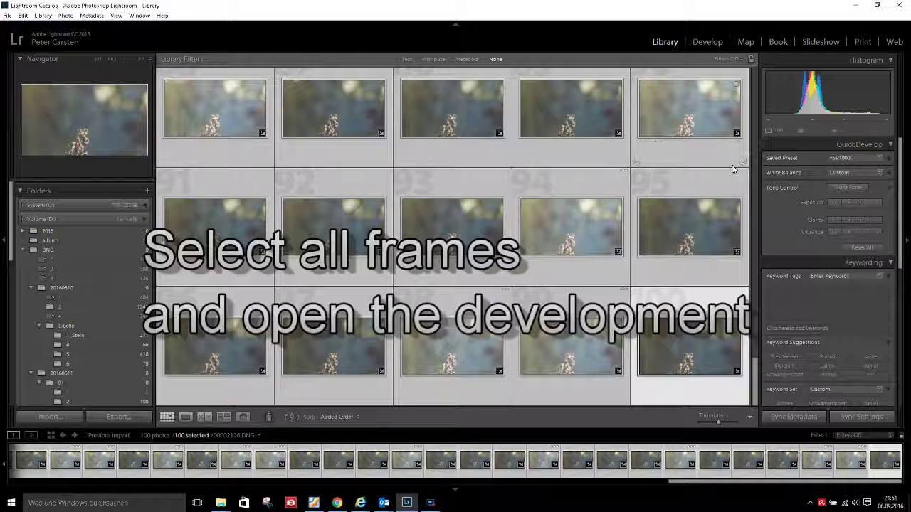
left_click(708, 42)
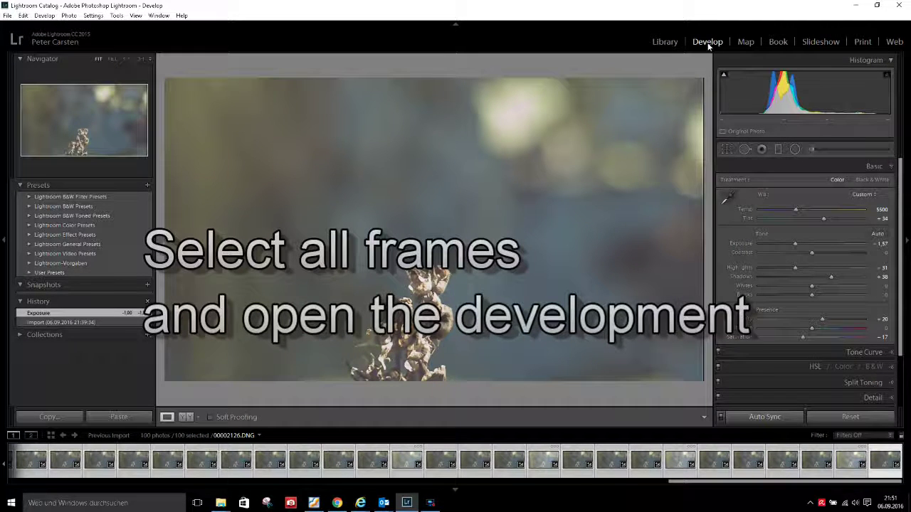
Step: Make frame 00002061.DNG, showing the dragonfly on the plant, the active photo within the selection
left_click_drag(692, 482, 373, 472)
scroll(249, 459, "up", 5)
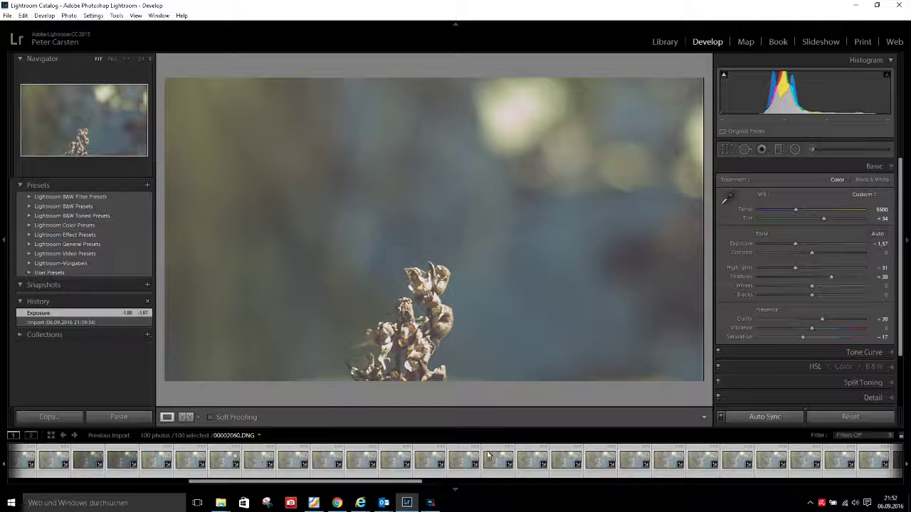
left_click(493, 461)
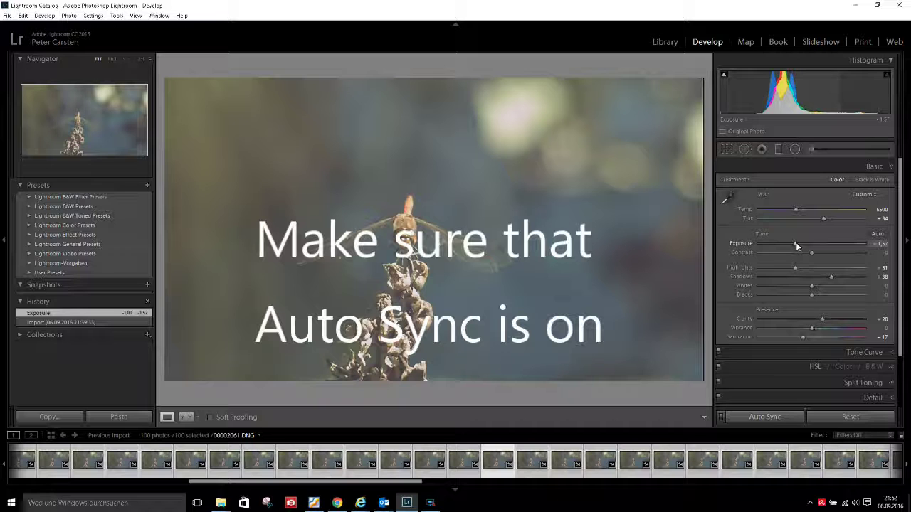
Step: Set the basic tone of all frames to Exposure -2.10, Contrast +50, Highlights -77, Shadows +25, Whites +38 and Blacks -41
left_click_drag(795, 242, 790, 248)
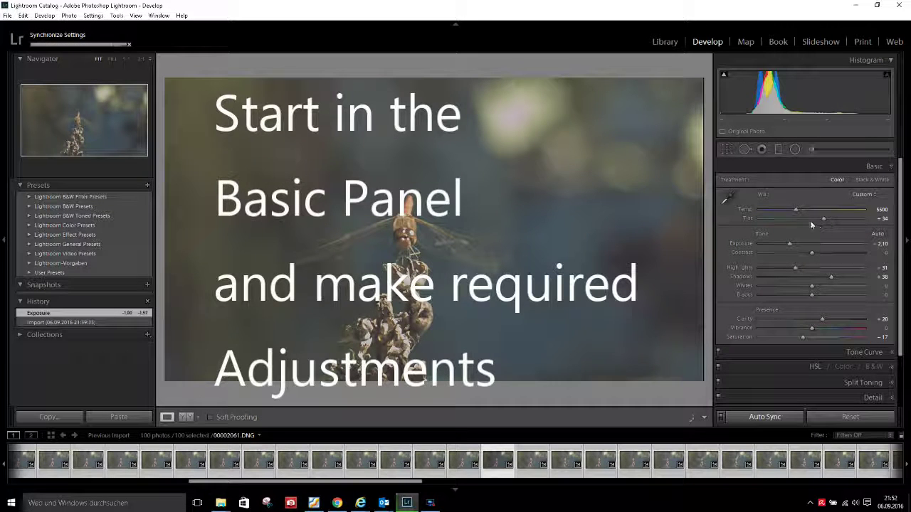
left_click_drag(823, 259, 874, 260)
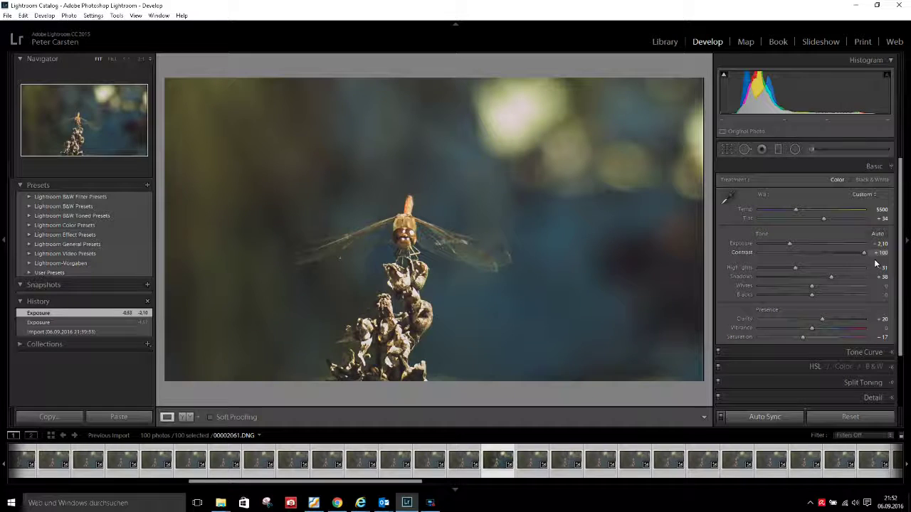
left_click_drag(858, 263, 838, 263)
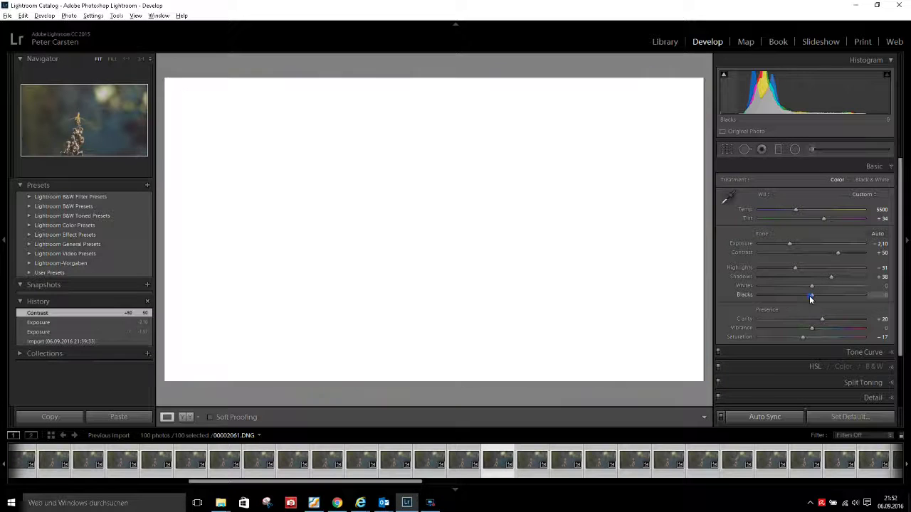
left_click_drag(803, 296, 770, 271)
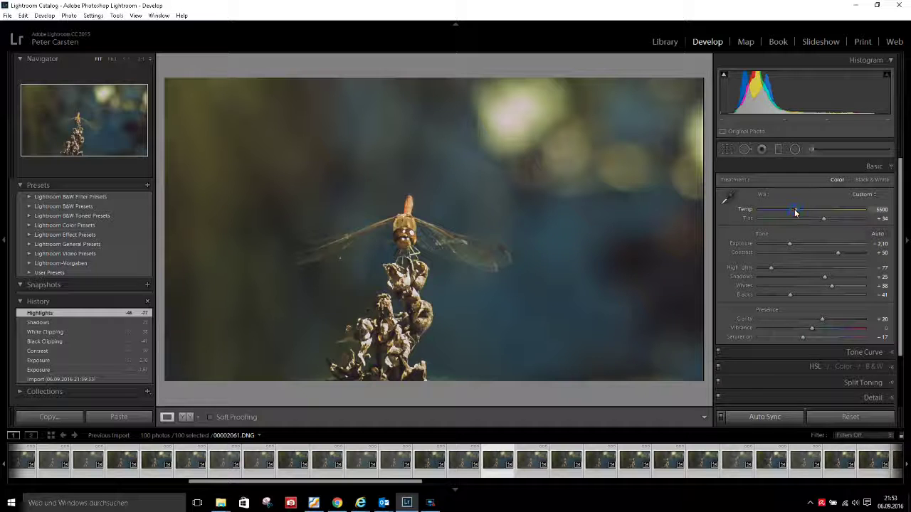
Step: Adjust the white balance of all frames to Temp 5258 and Tint +31
left_click_drag(795, 209, 791, 208)
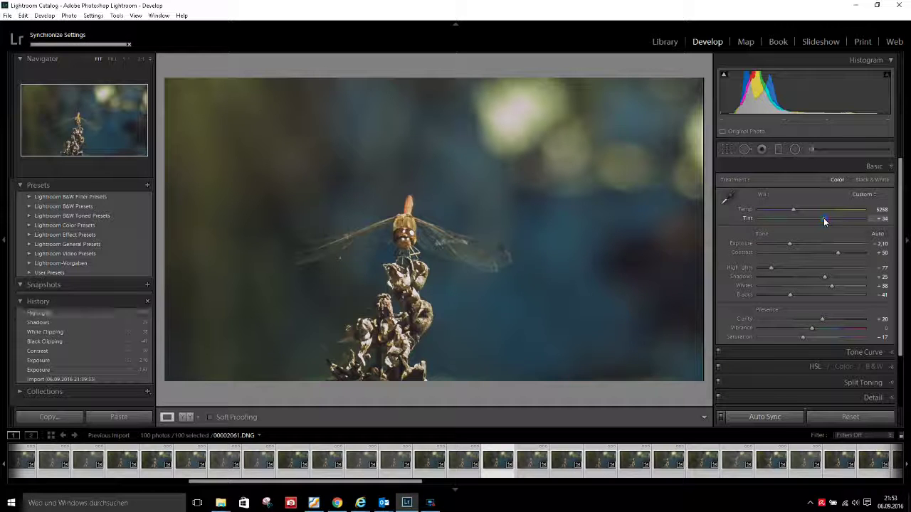
left_click_drag(824, 223, 820, 218)
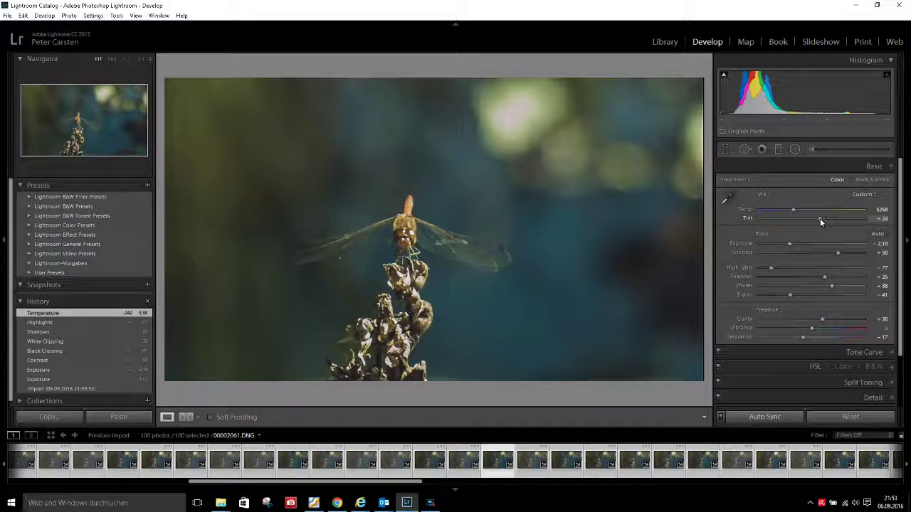
left_click_drag(820, 219, 822, 218)
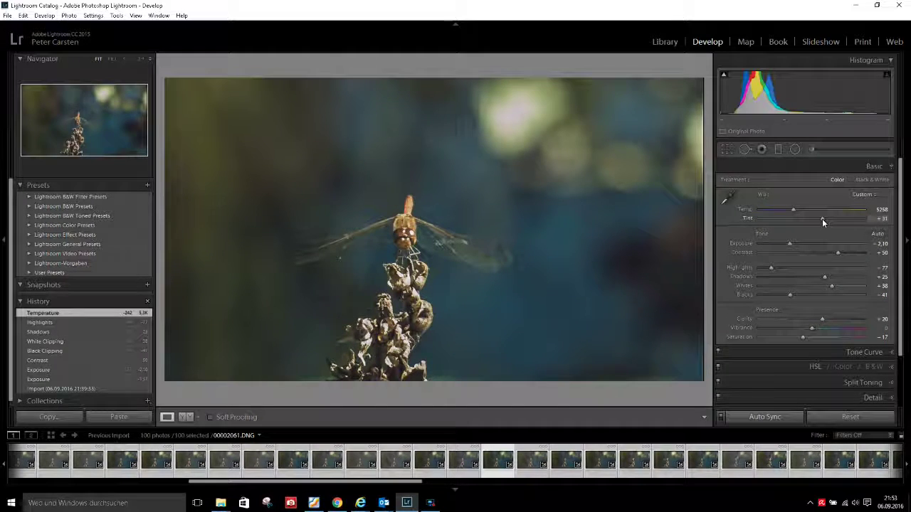
Step: Shape the RGB tone curve into a slight S by lowering the shadows and raising the highlights
left_click(889, 360)
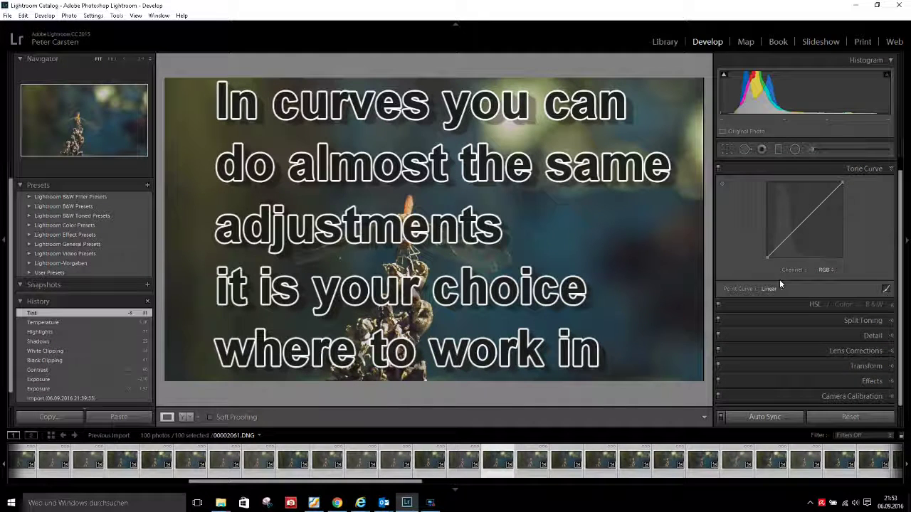
left_click_drag(776, 245, 782, 245)
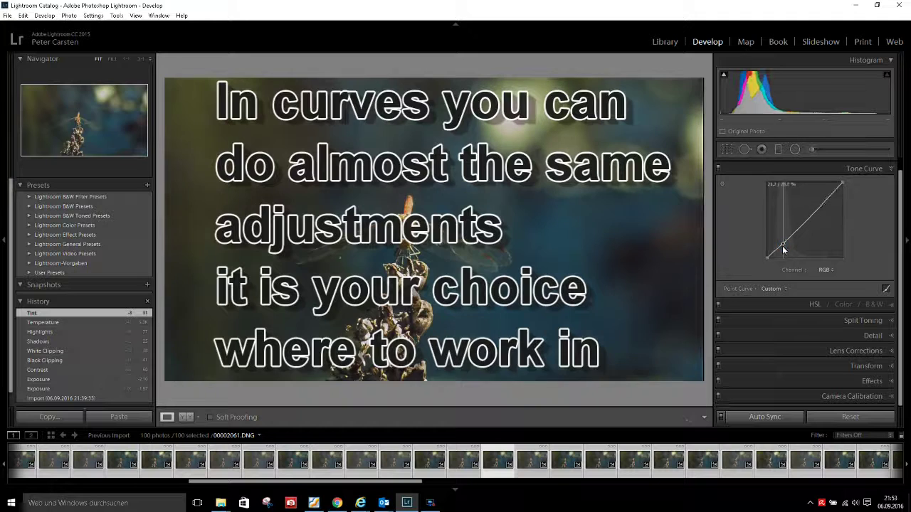
left_click(824, 202)
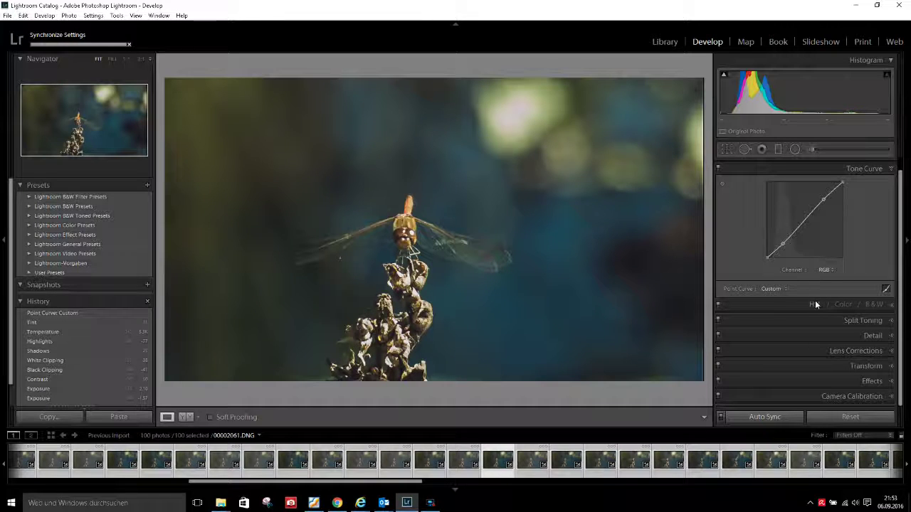
Step: Reduce the HSL saturation with the targeted adjustment on the bright background blur, to Yellow -16 and Green -20
left_click(815, 304)
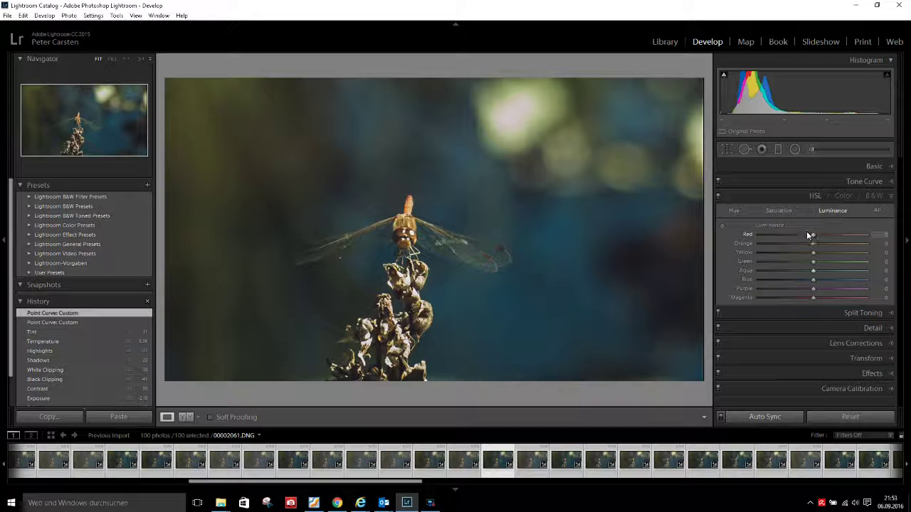
left_click(777, 211)
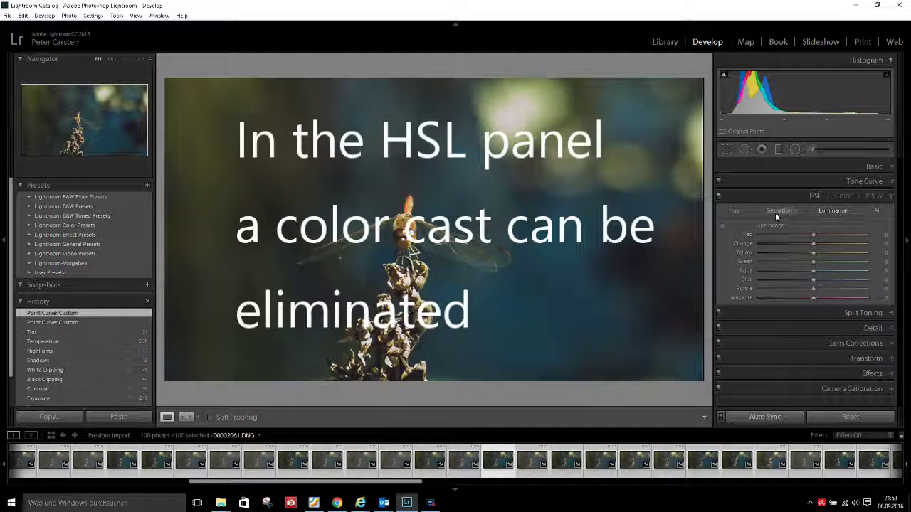
left_click(722, 225)
left_click_drag(550, 99, 548, 119)
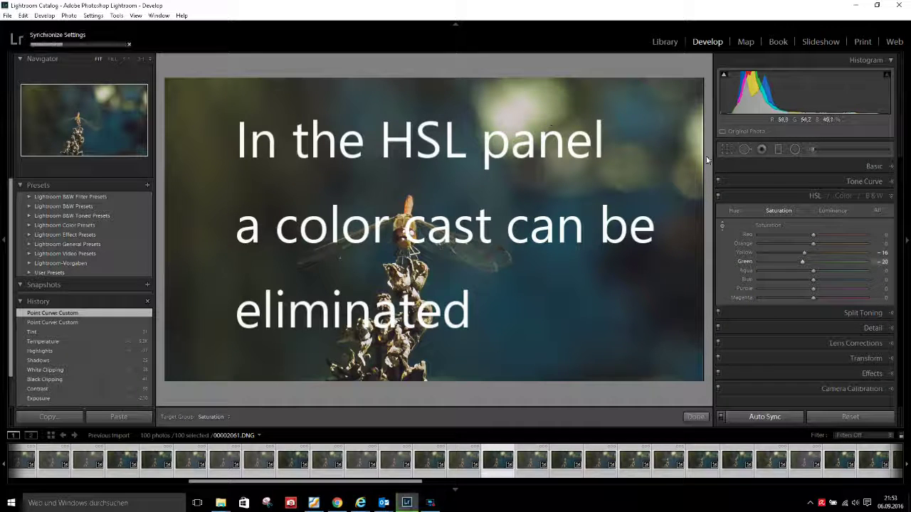
Step: Point the detail preview below the dragonfly's head, check the sharpening mask and set luminance noise reduction to 52
left_click(865, 327)
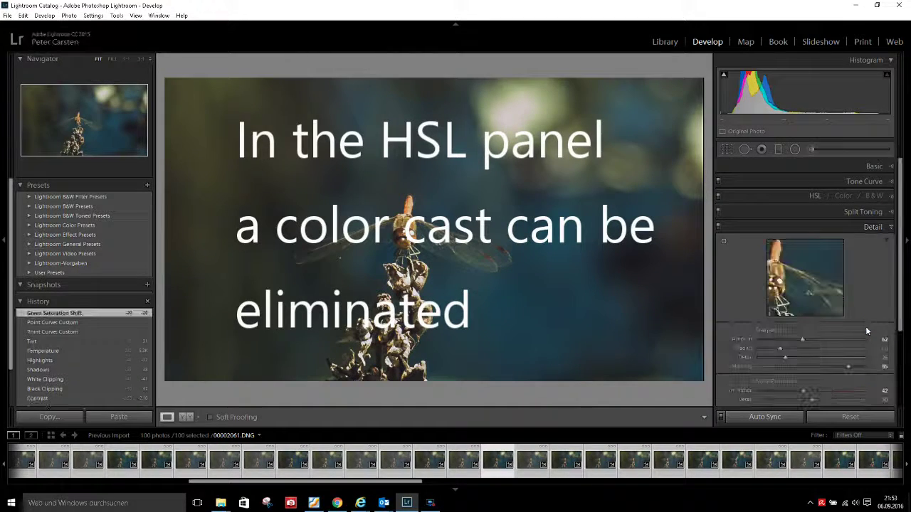
scroll(890, 300, "down", 1)
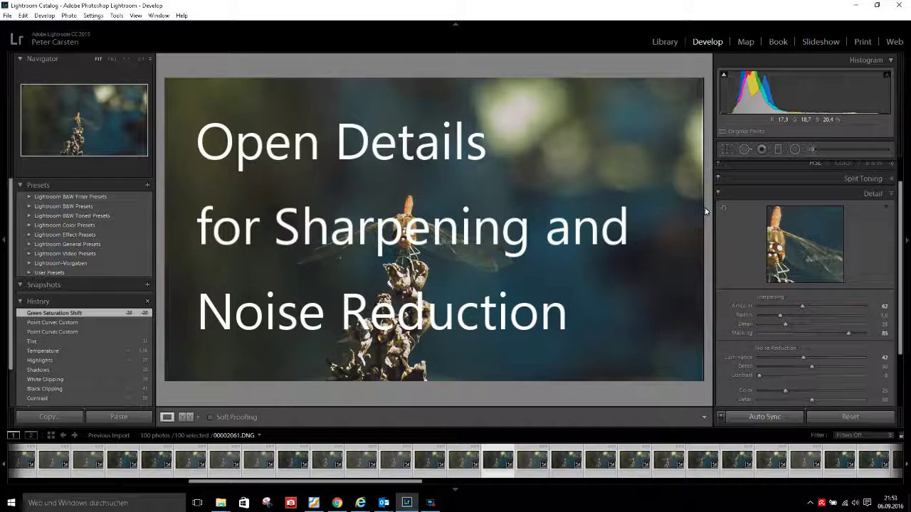
left_click(415, 258)
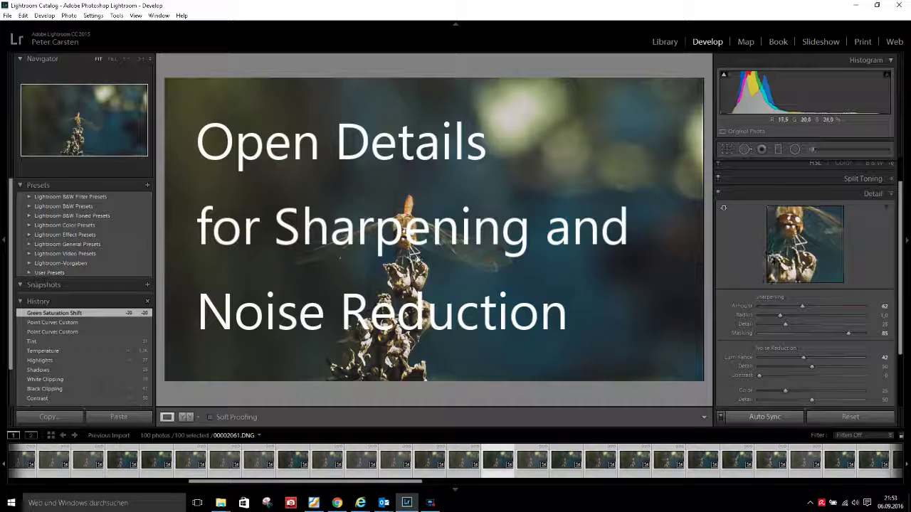
left_click(849, 335, "alt")
mouse_move(850, 335)
left_mouse_down()
mouse_move(838, 336)
mouse_move(849, 333)
left_mouse_up()
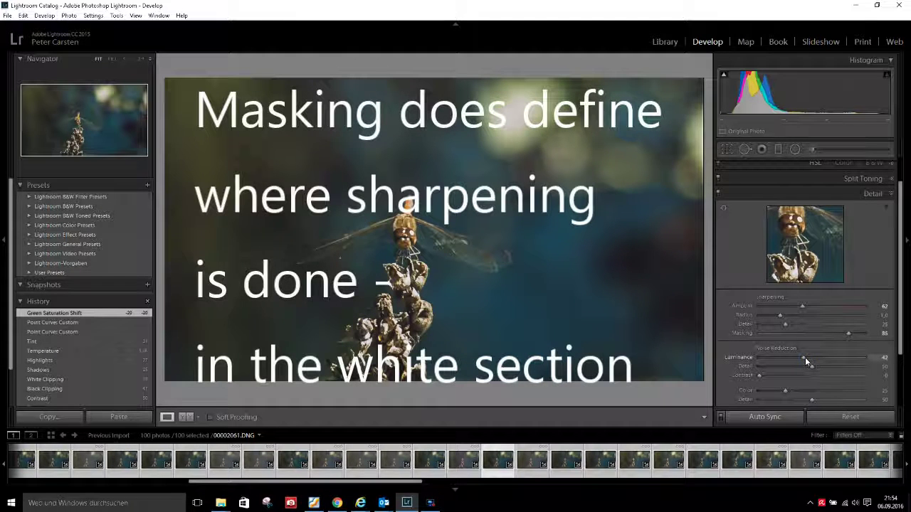
left_click_drag(805, 357, 815, 356)
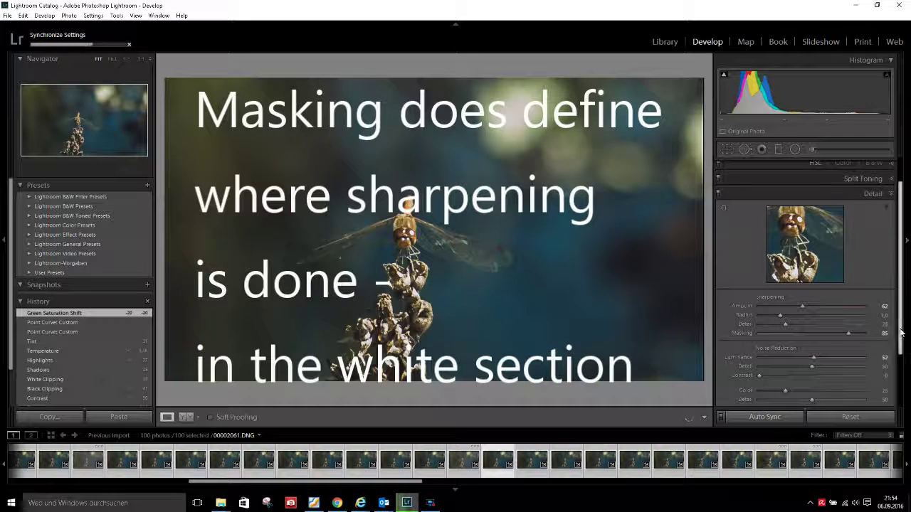
Step: Adjust the Dehaze effect for all frames to an amount of +3
scroll(892, 363, "down", 1)
scroll(892, 363, "down", 2)
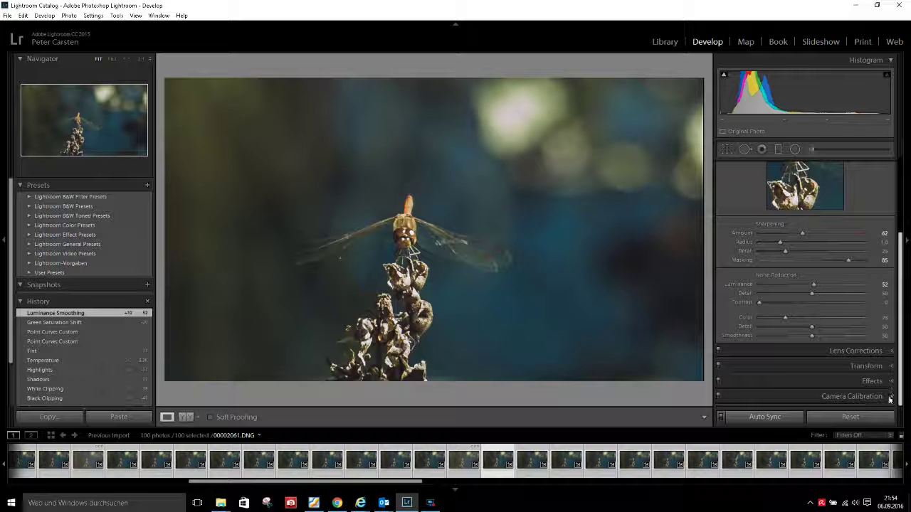
left_click(888, 382)
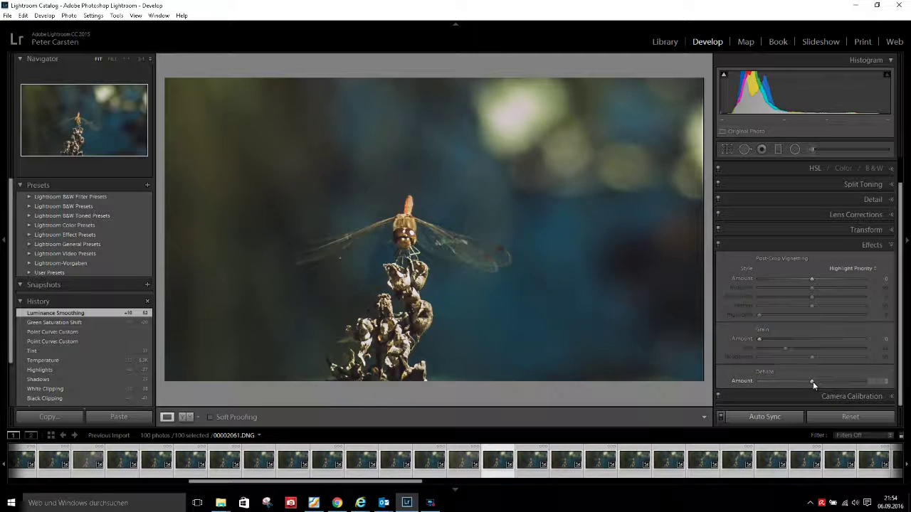
left_click_drag(813, 381, 809, 382)
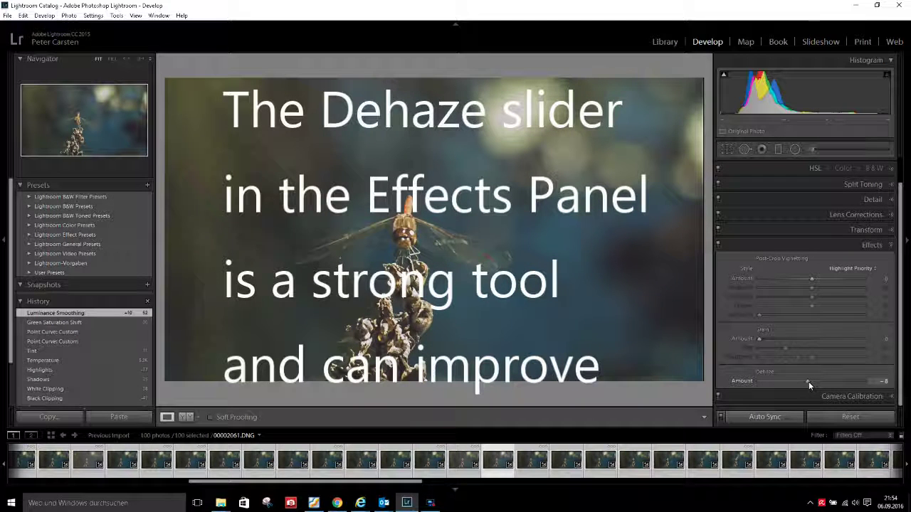
left_click_drag(808, 382, 812, 382)
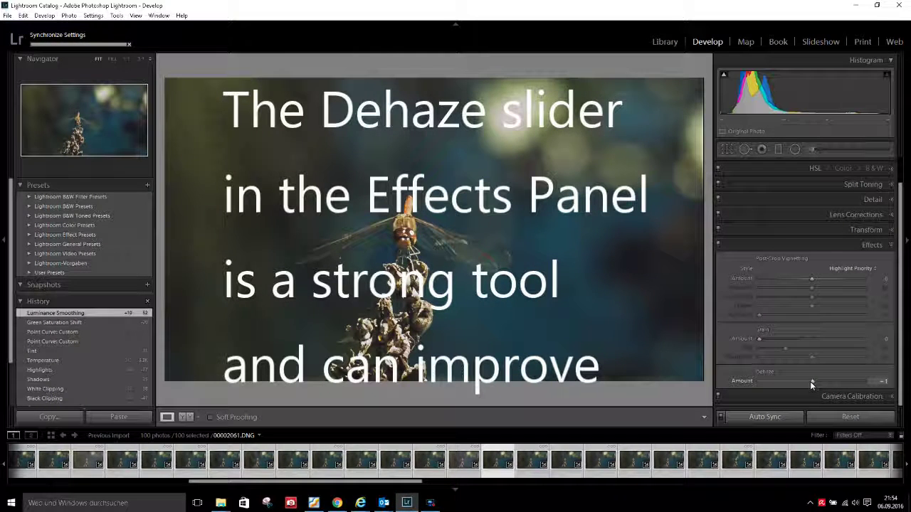
scroll(810, 382, "up", 5)
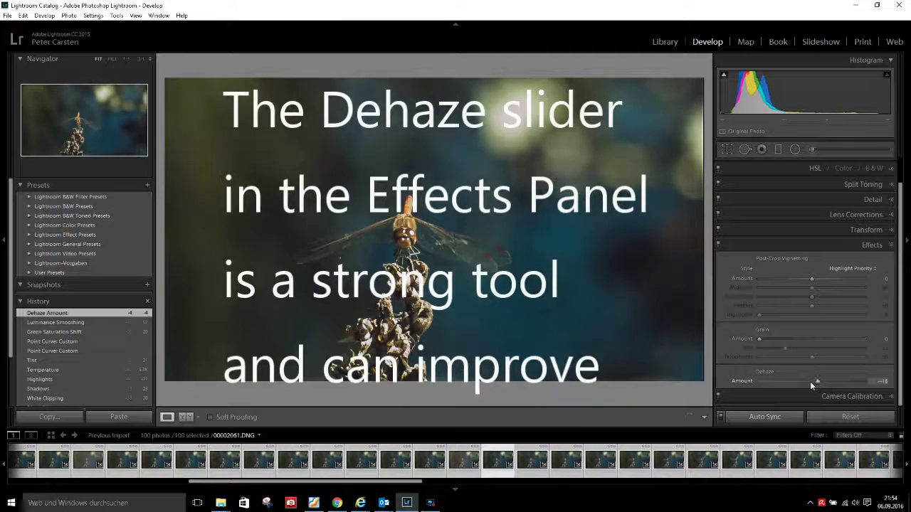
mouse_move(819, 381)
left_mouse_down()
mouse_move(871, 387)
mouse_move(750, 381)
mouse_move(821, 383)
mouse_move(813, 382)
left_mouse_up()
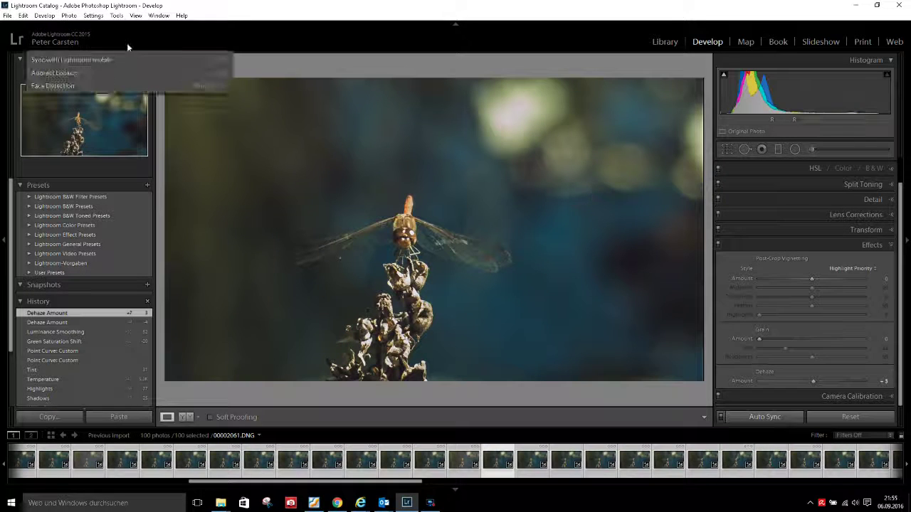
Step: Start an export of all selected frames and choose the folder D:\Video\FPS1000 as its destination
right_click(297, 152)
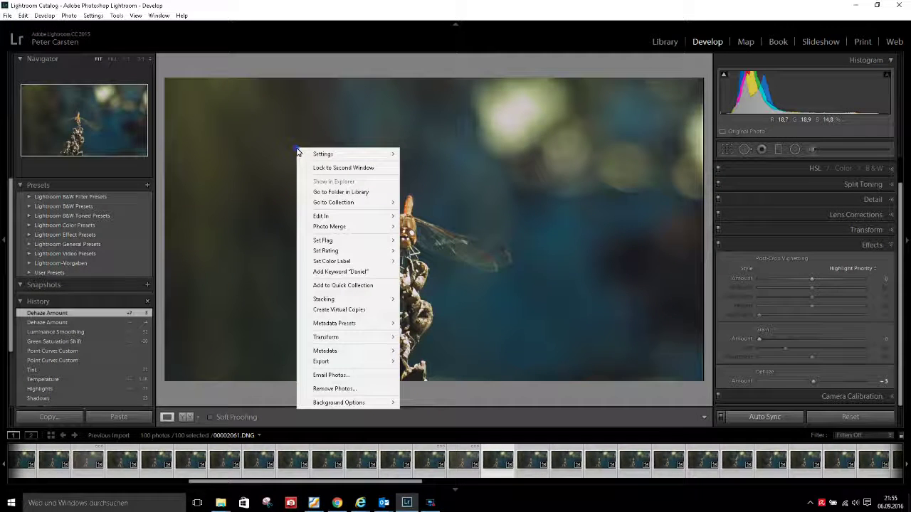
left_click(326, 364)
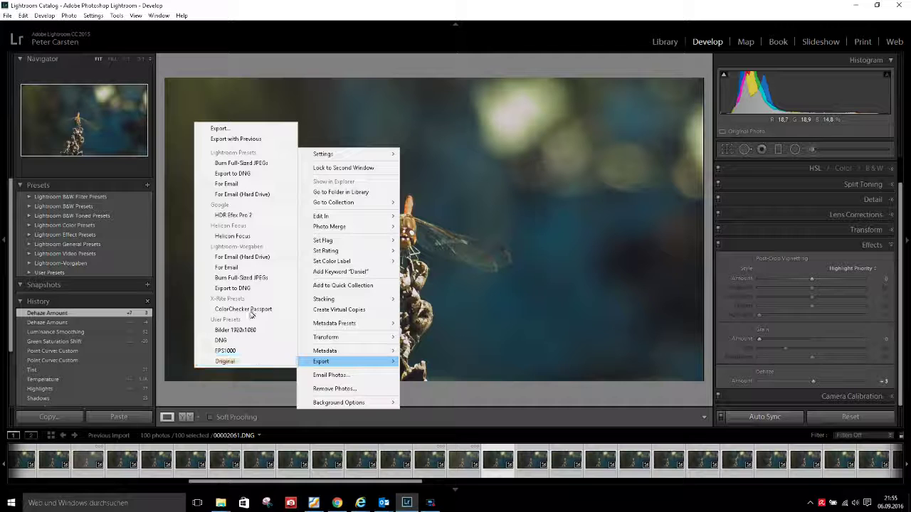
left_click(220, 129)
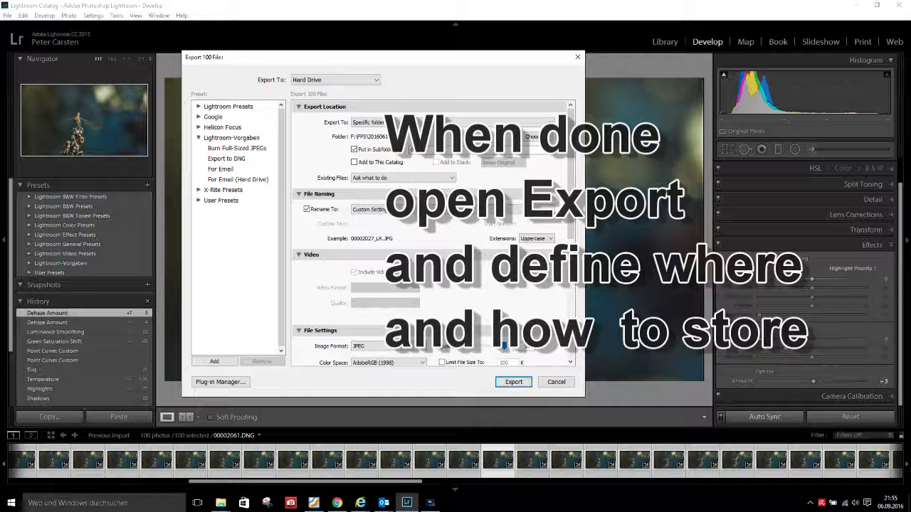
left_click(531, 137)
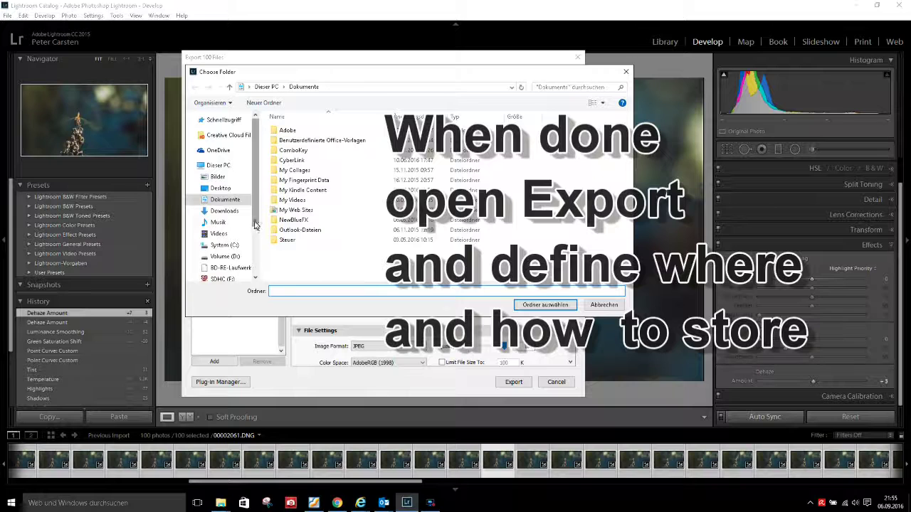
scroll(255, 261, "down", 2)
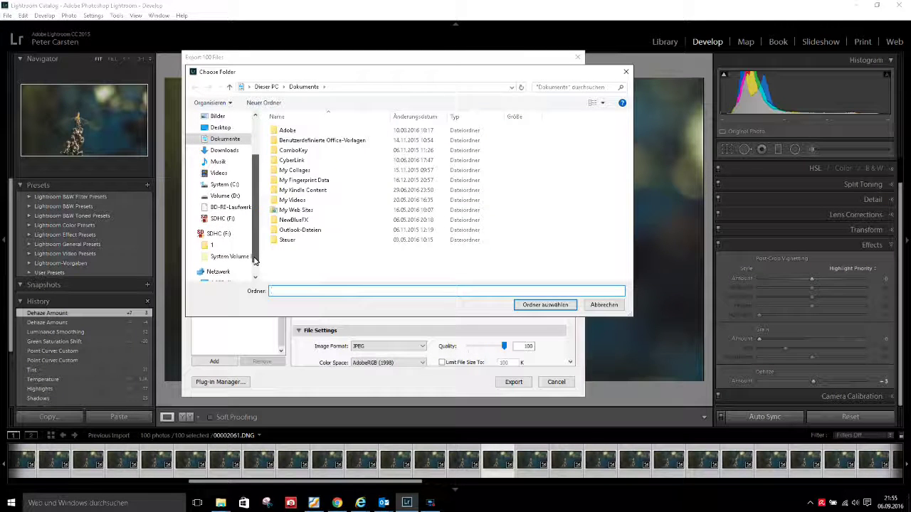
left_click(200, 198)
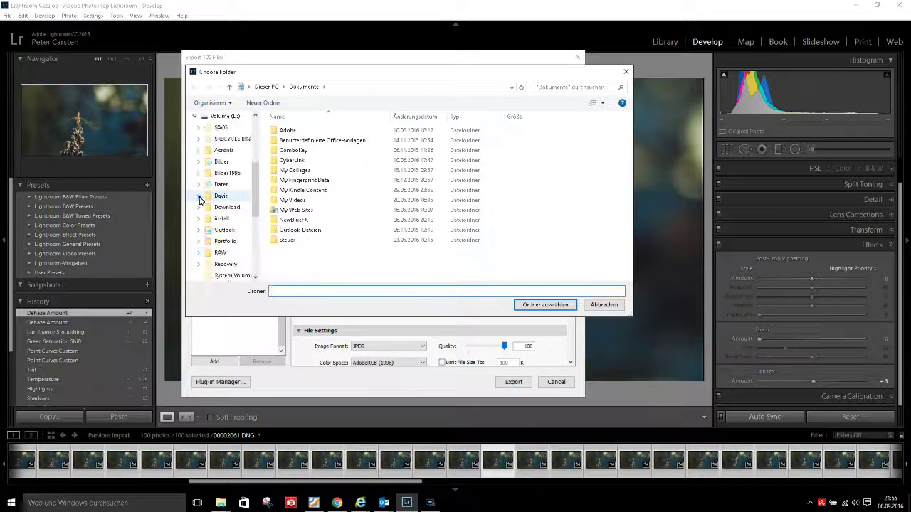
scroll(226, 251, "down", 1)
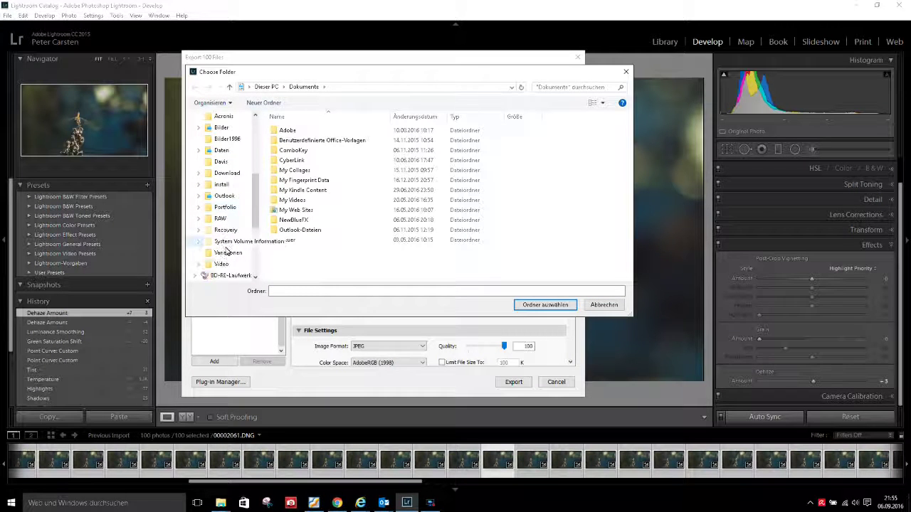
scroll(201, 260, "down", 1)
left_click(202, 265)
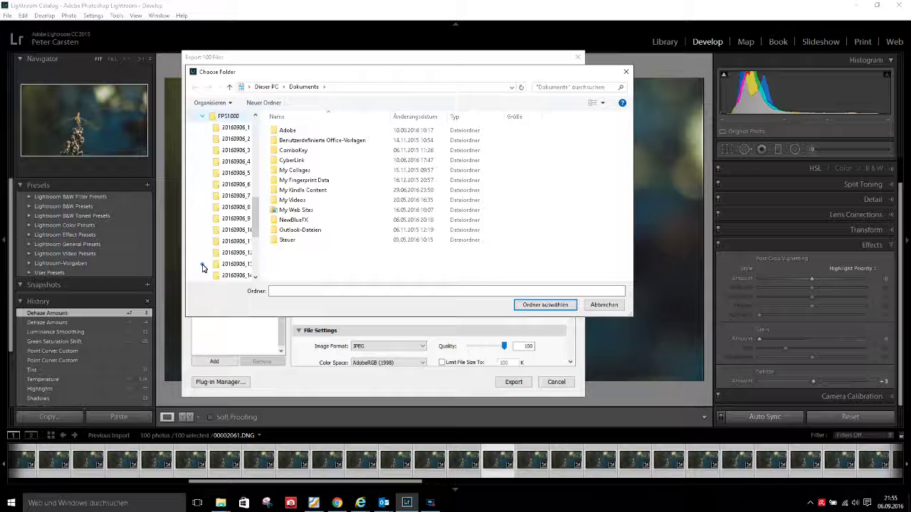
left_click(228, 118)
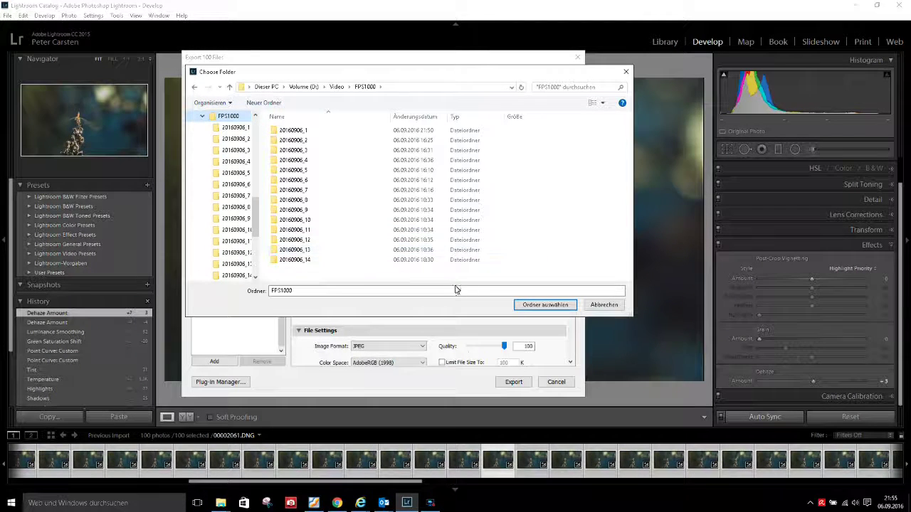
left_click(523, 306)
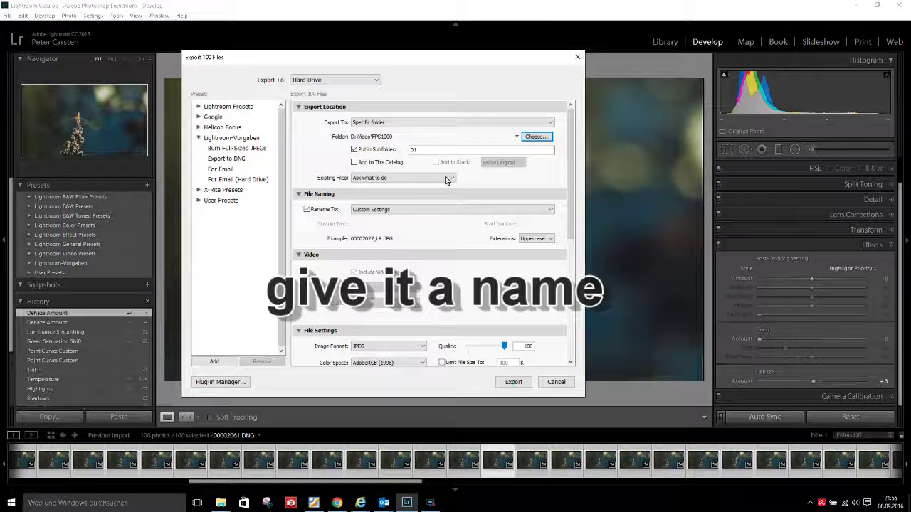
Step: Name the export subfolder 20160906_01_JPG
double_click(429, 150)
type("201")
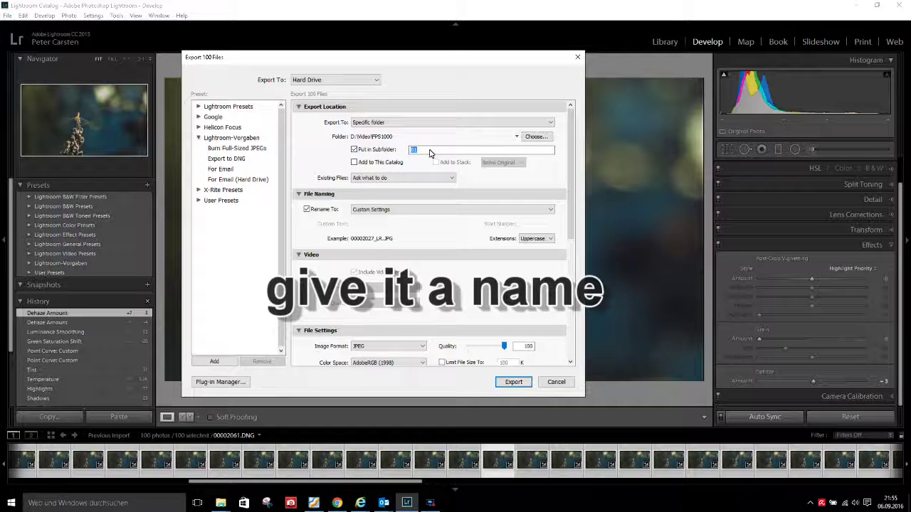
type("6")
type("0906")
type(" -")
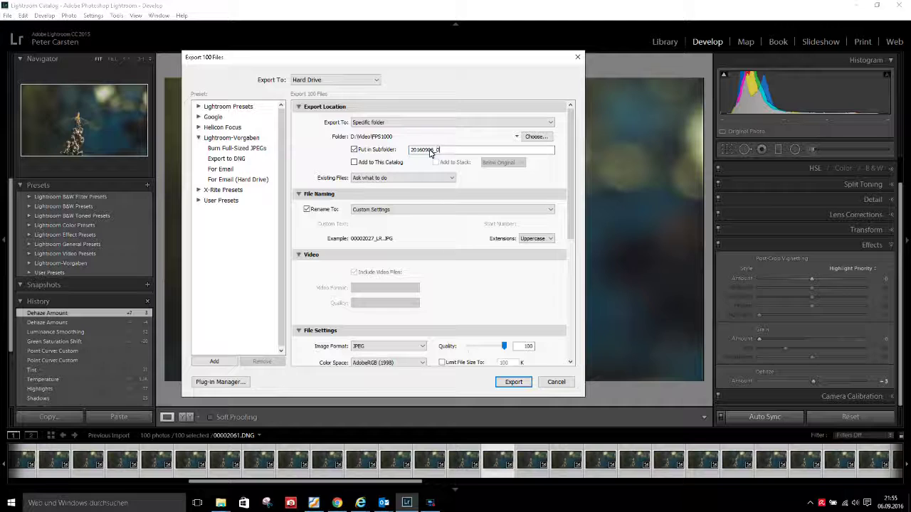
type("1_JPG")
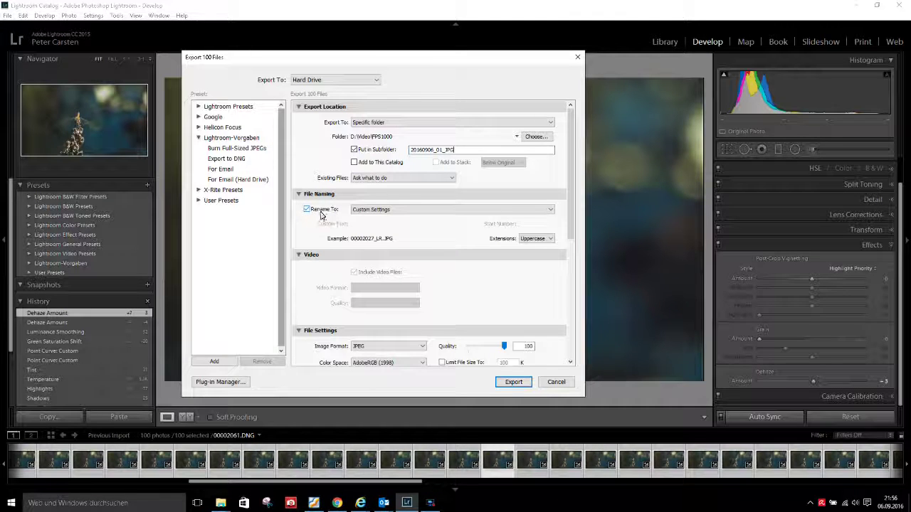
Step: Enable output sharpening for Screen with the Standard amount and export the frames as JPEG files
left_click_drag(574, 209, 575, 284)
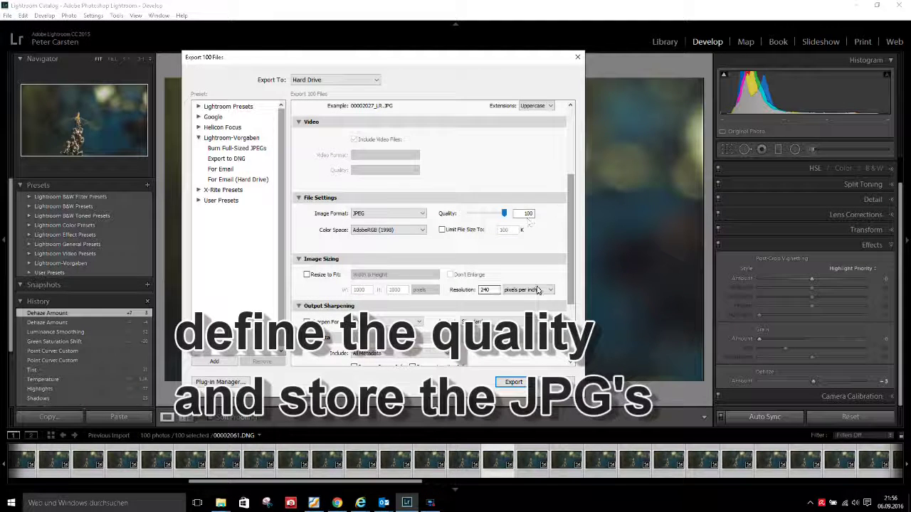
left_click_drag(571, 267, 563, 313)
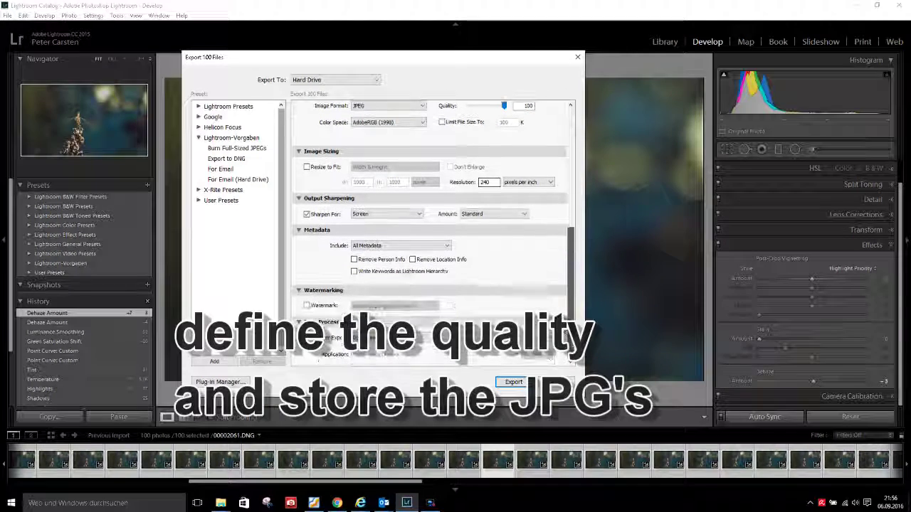
left_click(510, 383)
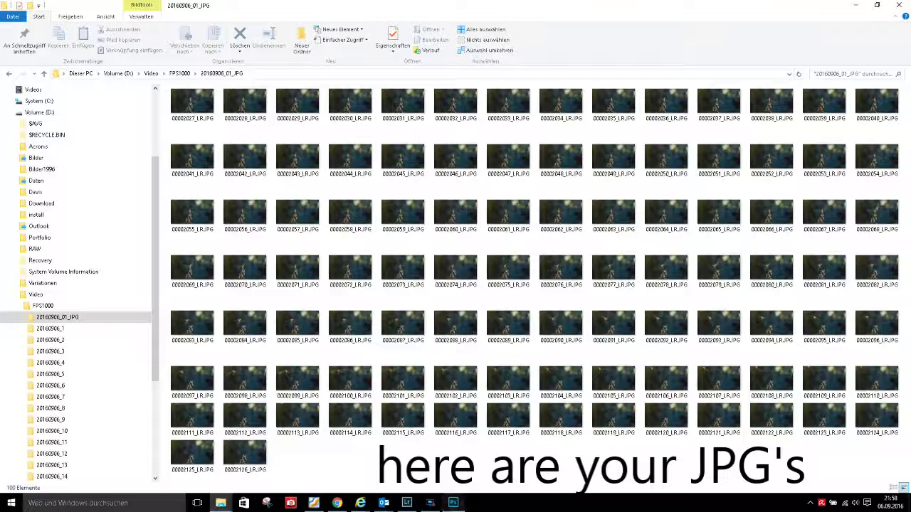
Step: Switch to Photoshop and browse to the exported frames in D:\Video\FPS1000\20160906_01_JPG for opening
left_click(454, 505)
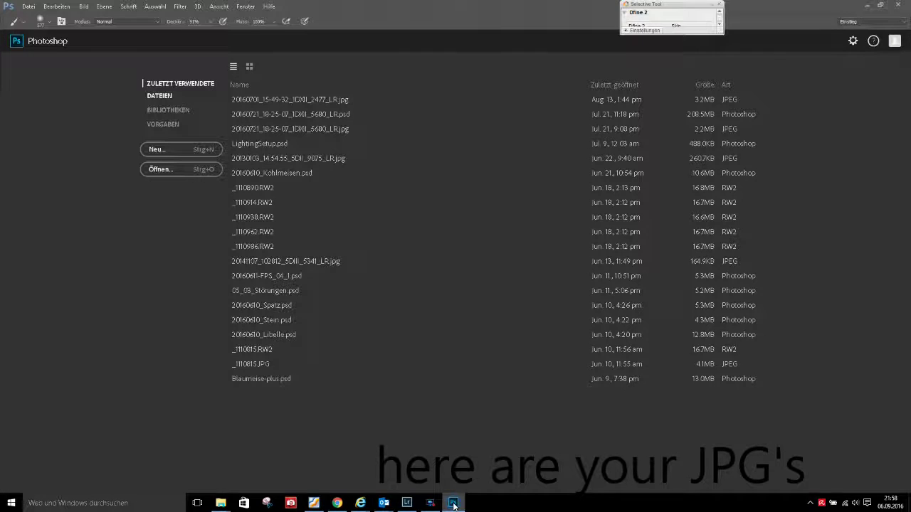
left_click(28, 7)
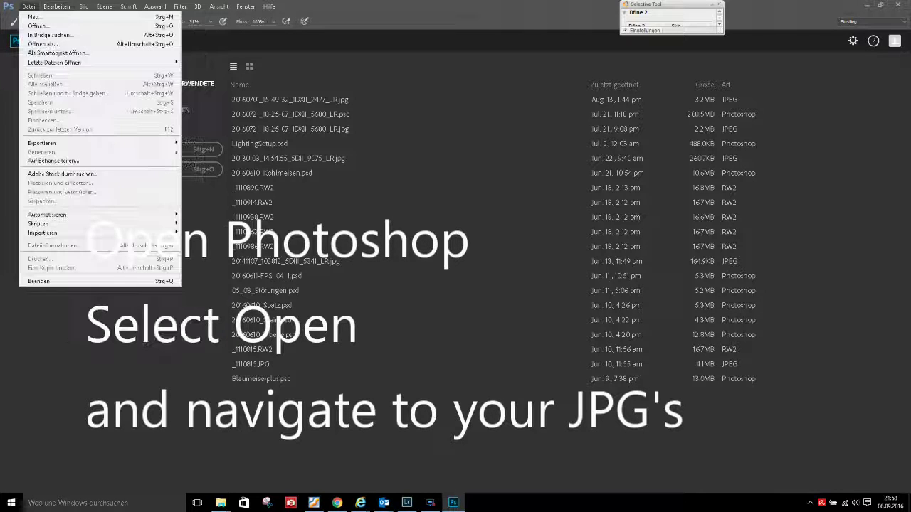
left_click(41, 27)
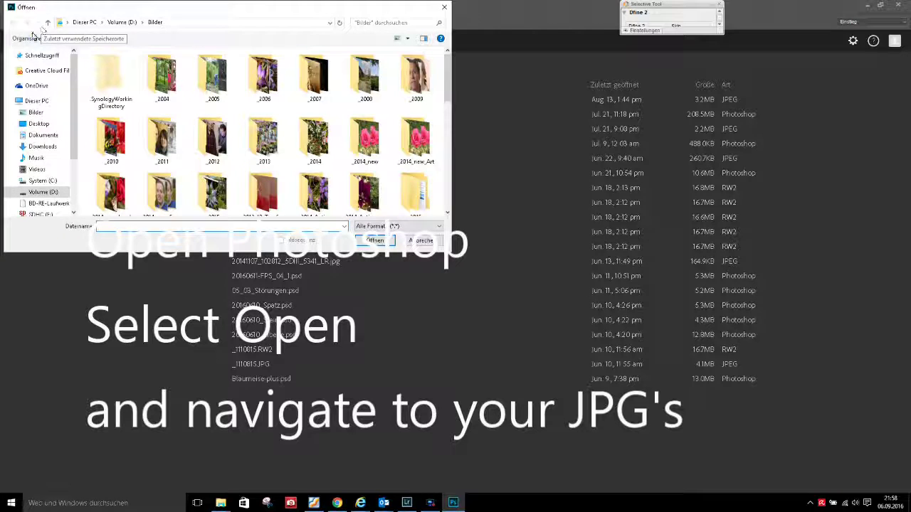
left_click(13, 192)
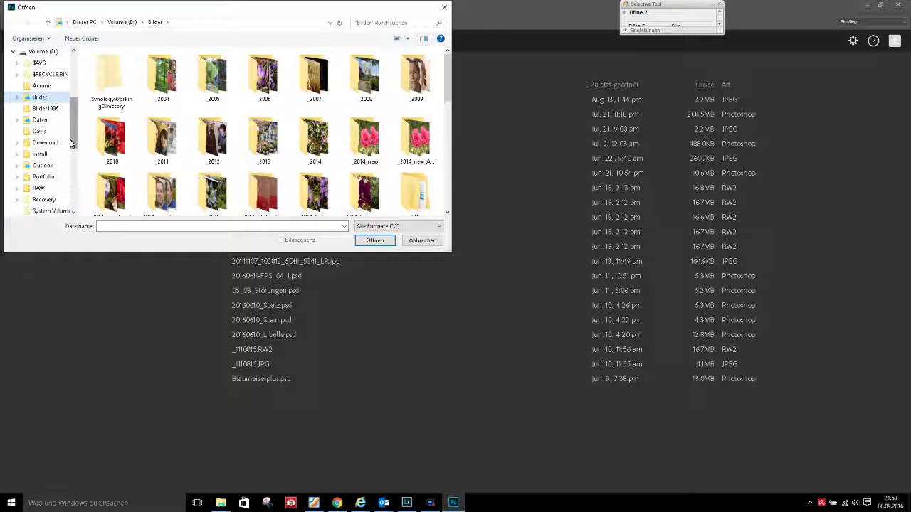
scroll(69, 143, "down", 3)
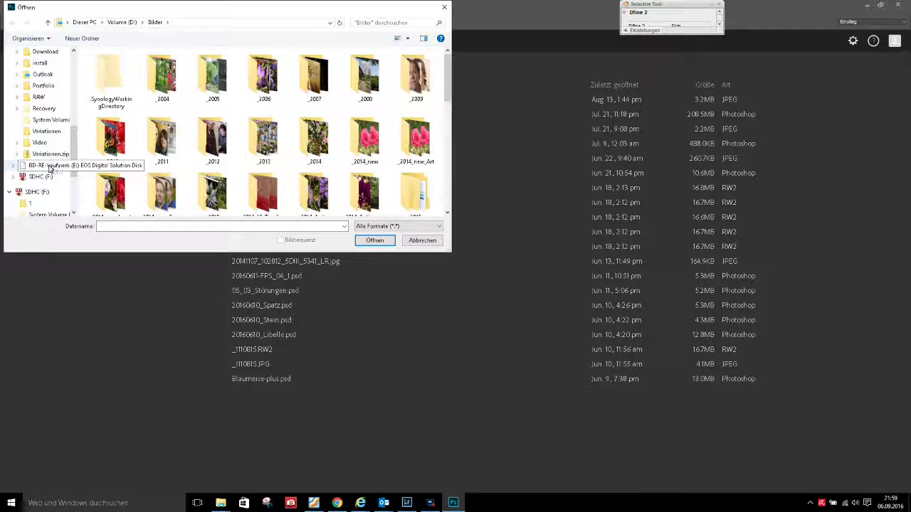
left_click(21, 156)
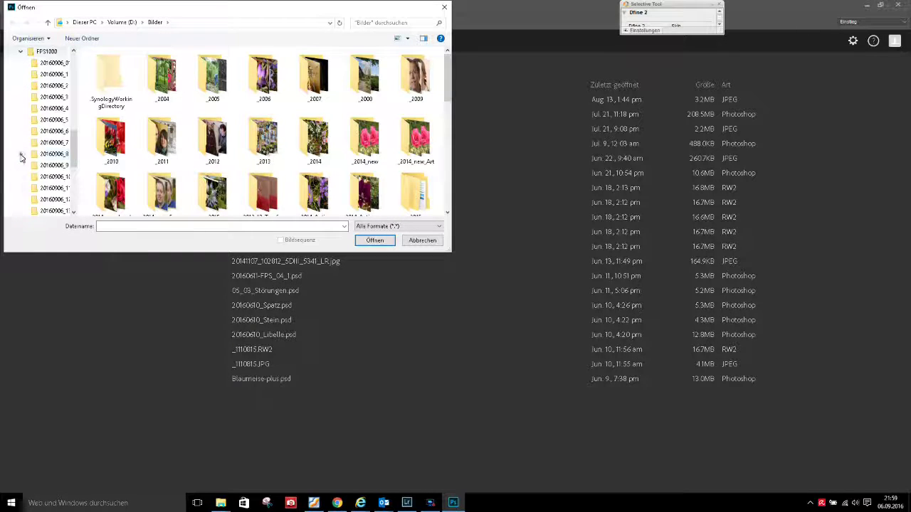
left_click_drag(77, 78, 140, 89)
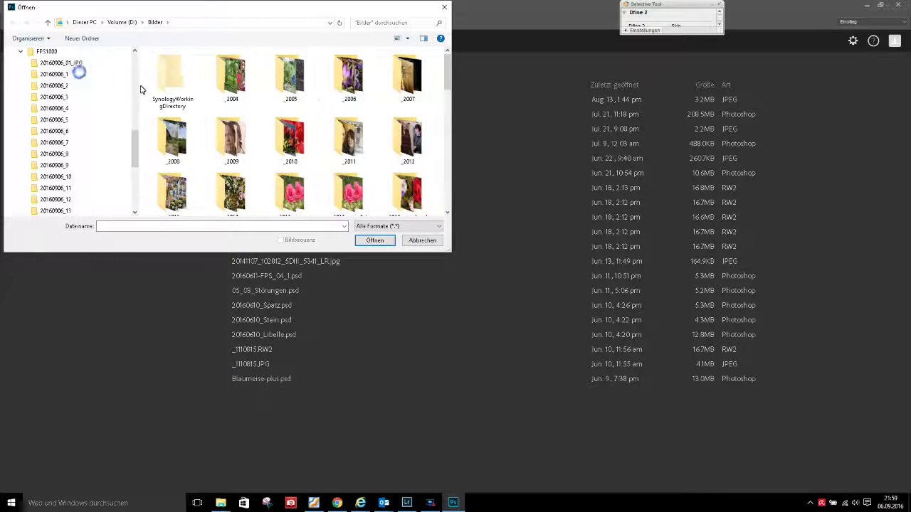
left_click(49, 63)
Step: Open 00002027_LR.JPG as an image sequence (Bildsequenz) with a frame rate of 25 fps
left_click(165, 65)
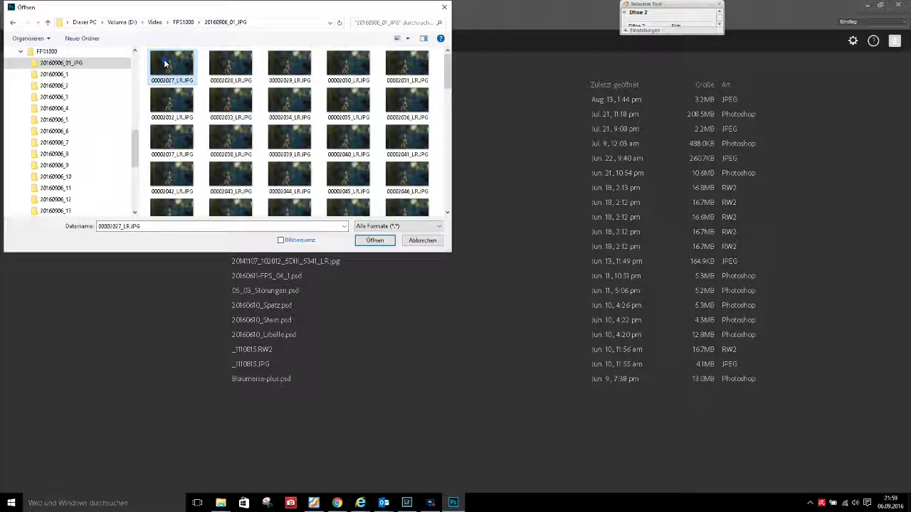
left_click(281, 240)
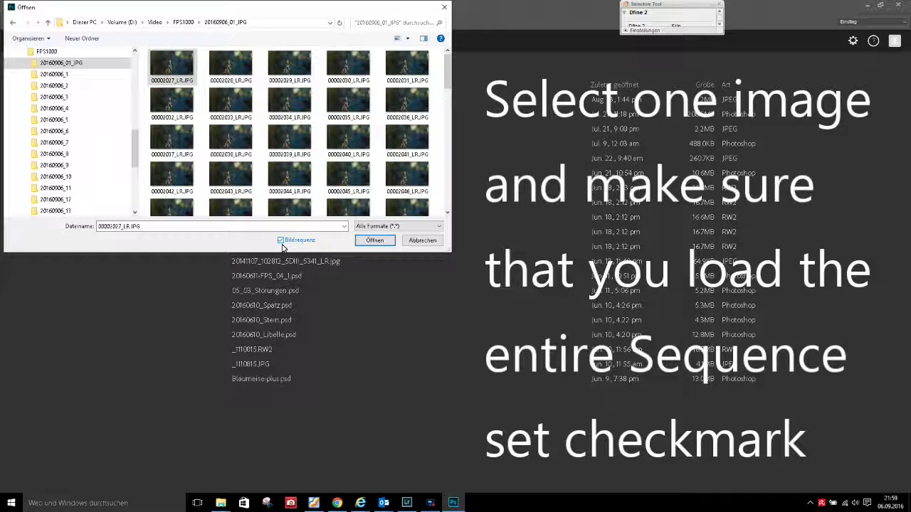
left_click(361, 242)
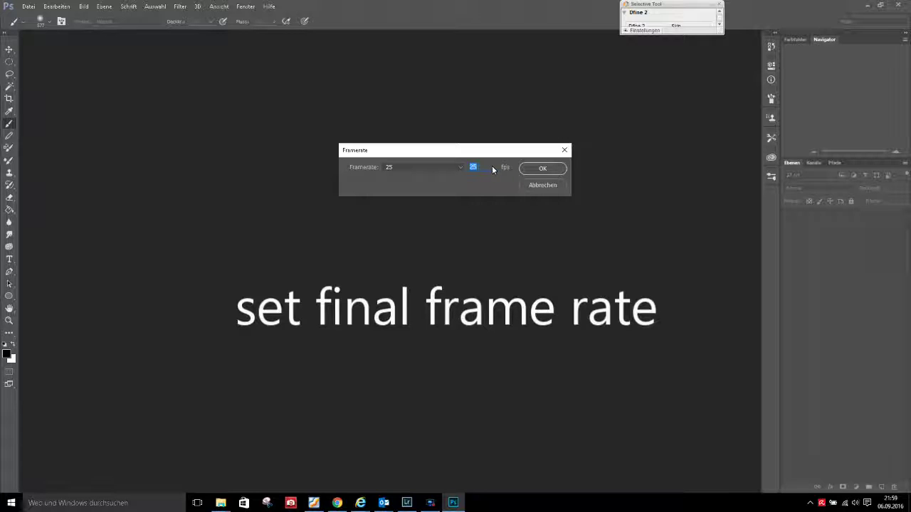
left_click(536, 170)
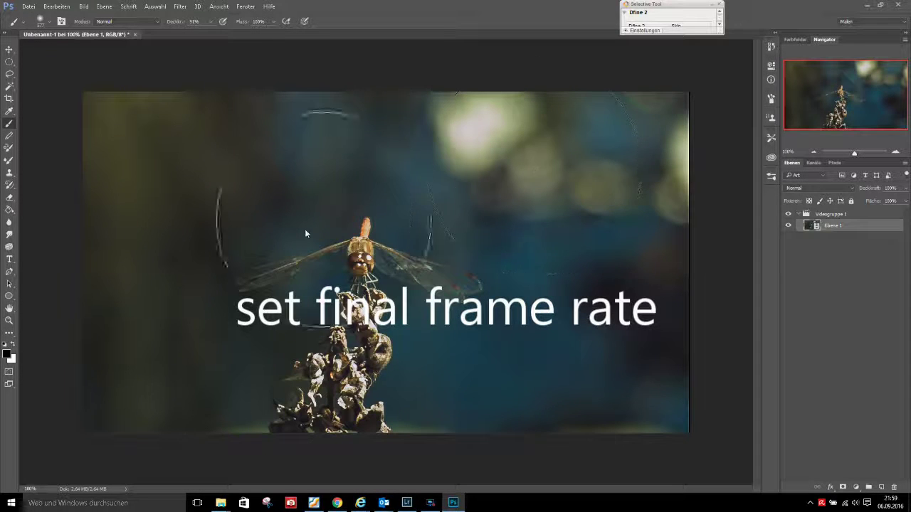
Step: Show the timeline (Zeitleiste) and play the image sequence from its first frame
left_click(9, 49)
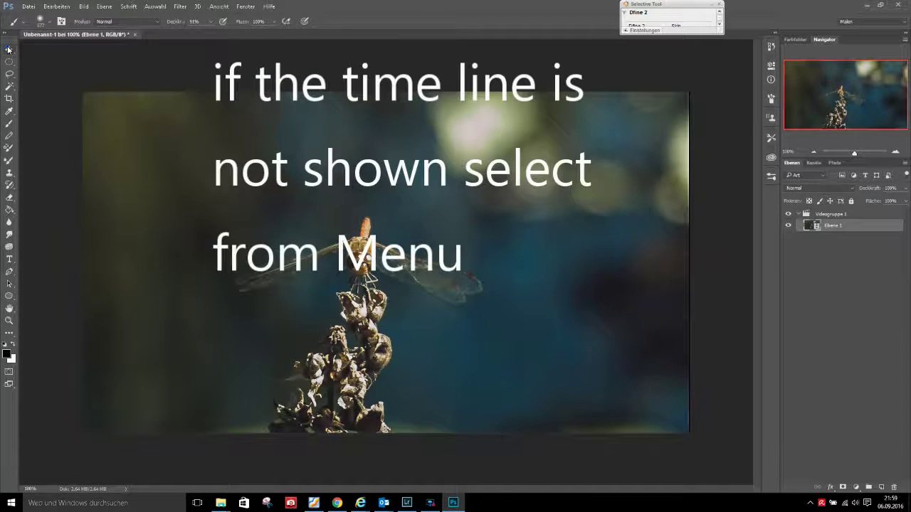
left_click(247, 7)
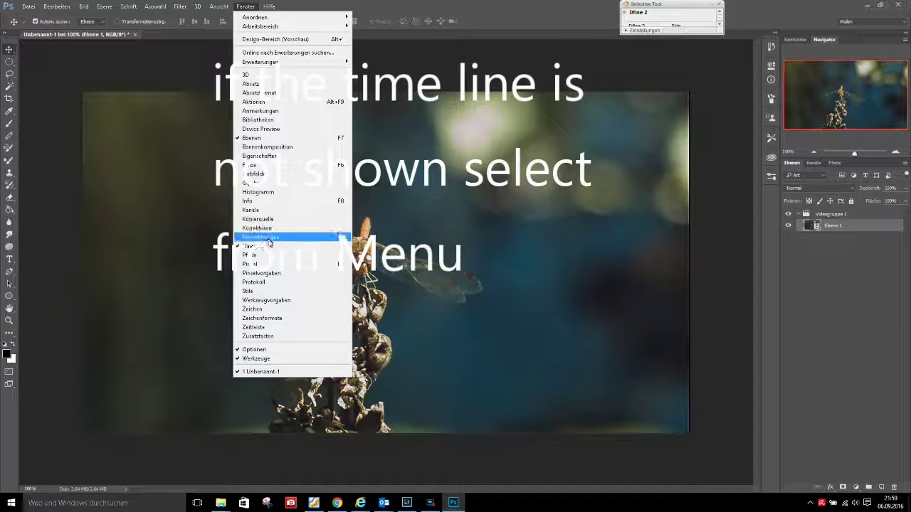
left_click(264, 328)
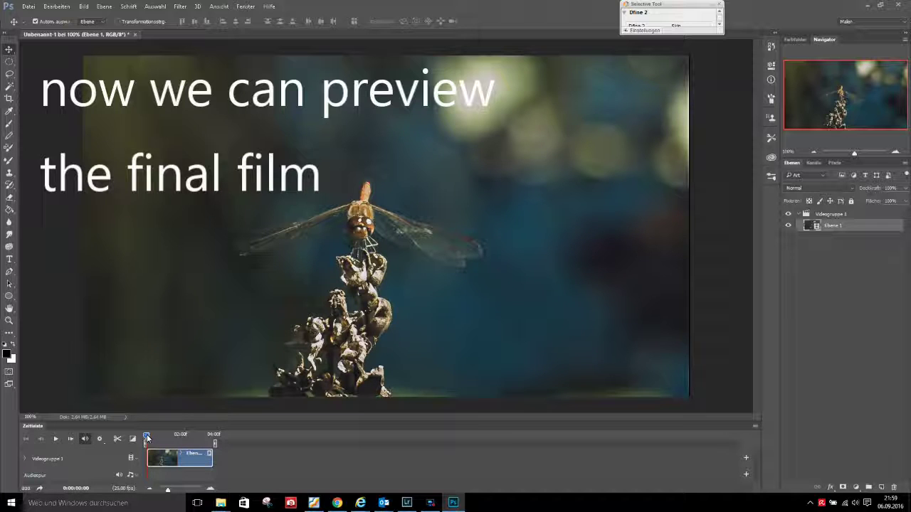
mouse_move(147, 439)
left_mouse_down()
mouse_move(213, 456)
mouse_move(145, 444)
left_mouse_up()
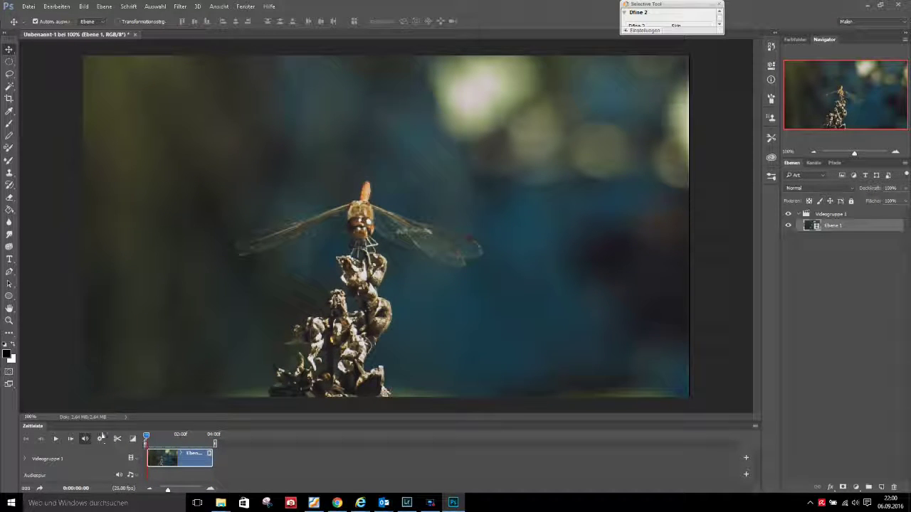
left_click(57, 439)
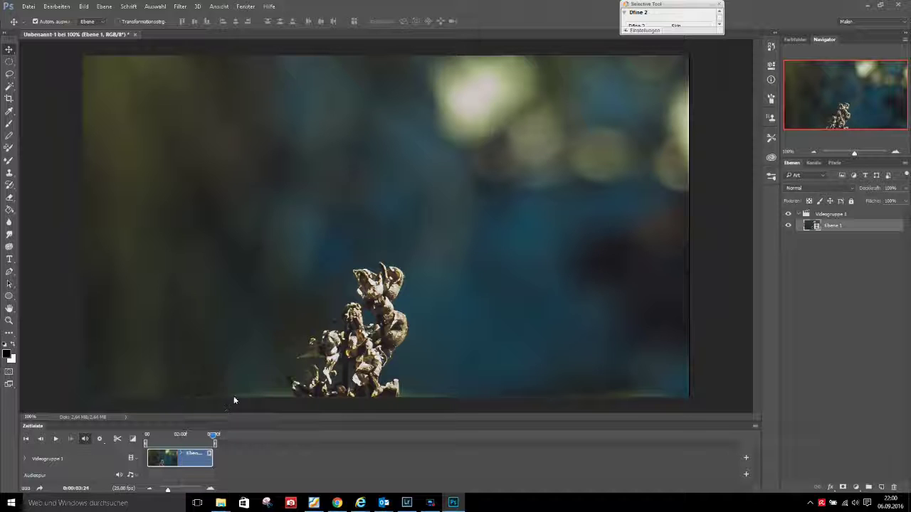
Step: Add a Curves (Gradationskurven) adjustment above Ebene 1 and brighten the shadows with a curve point at input 57, output 62
left_click(856, 489)
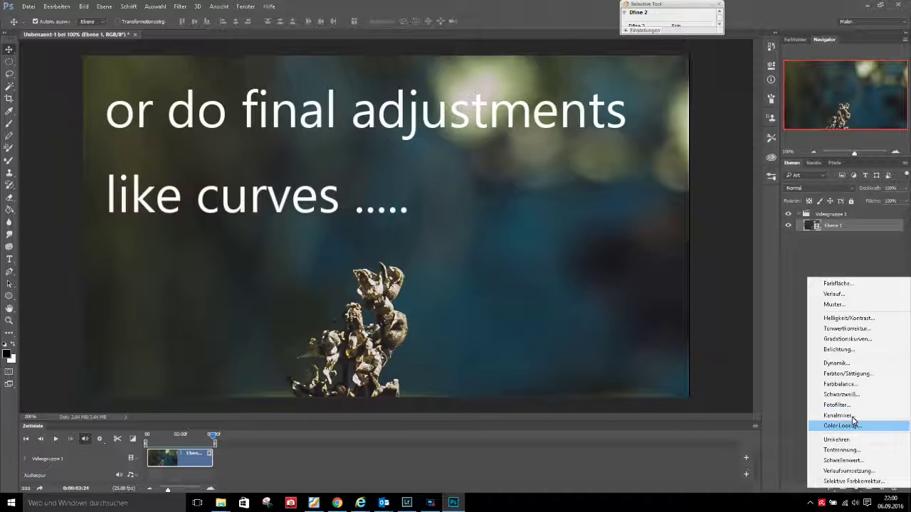
left_click(847, 339)
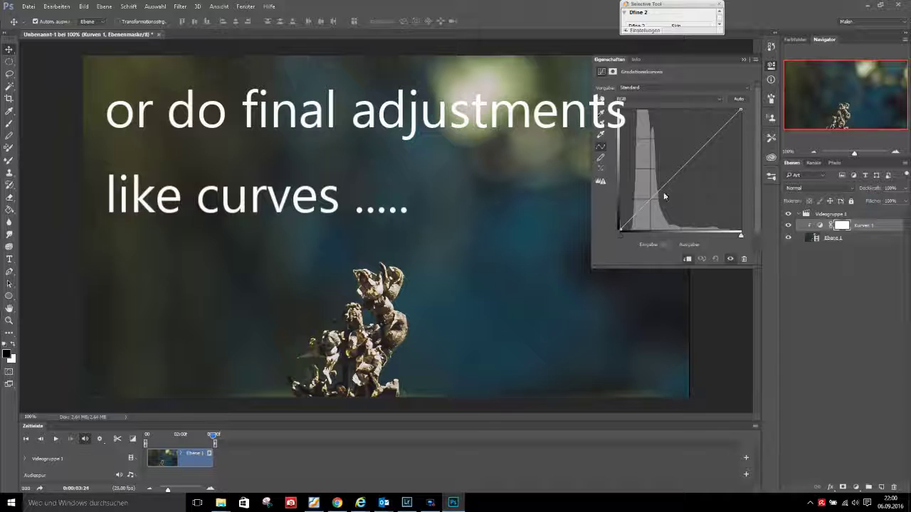
left_click_drag(648, 204, 648, 204)
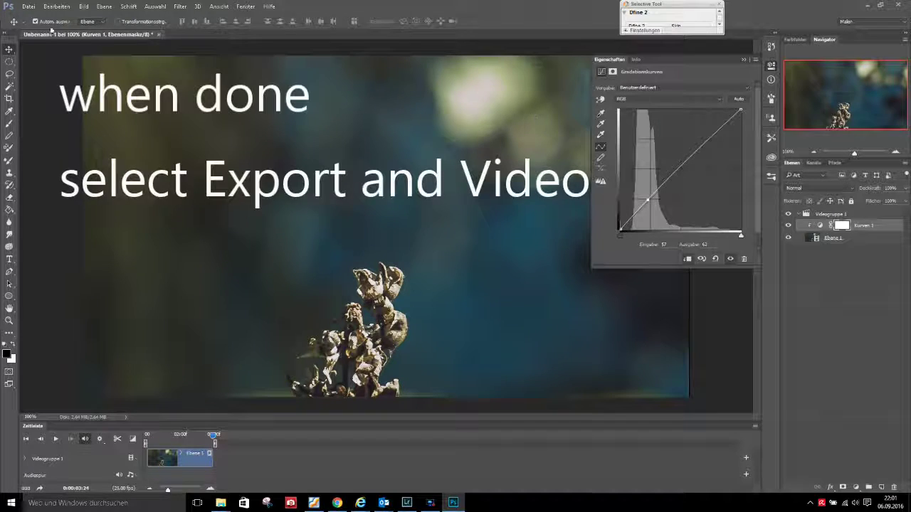
Step: Start a video render export (Video rendern) and name the output file 20160906_01.mp4
left_click(29, 6)
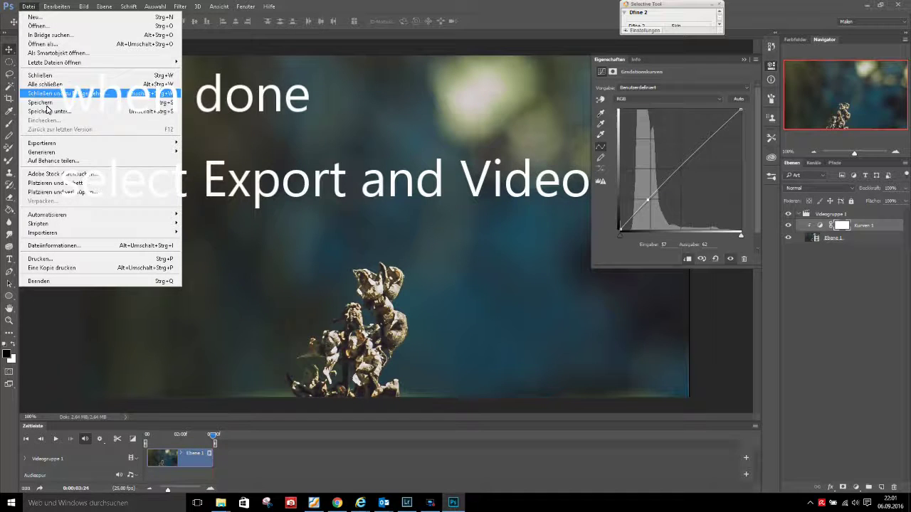
mouse_move(46, 145)
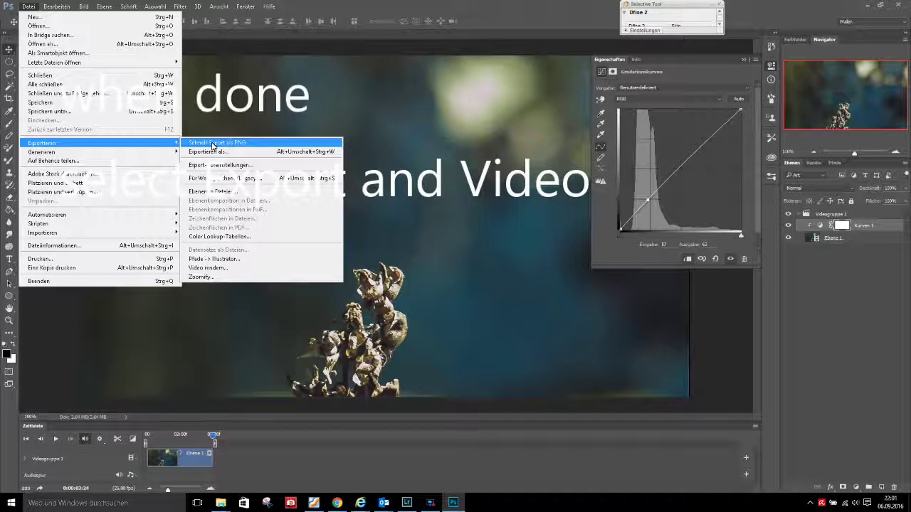
left_click(225, 268)
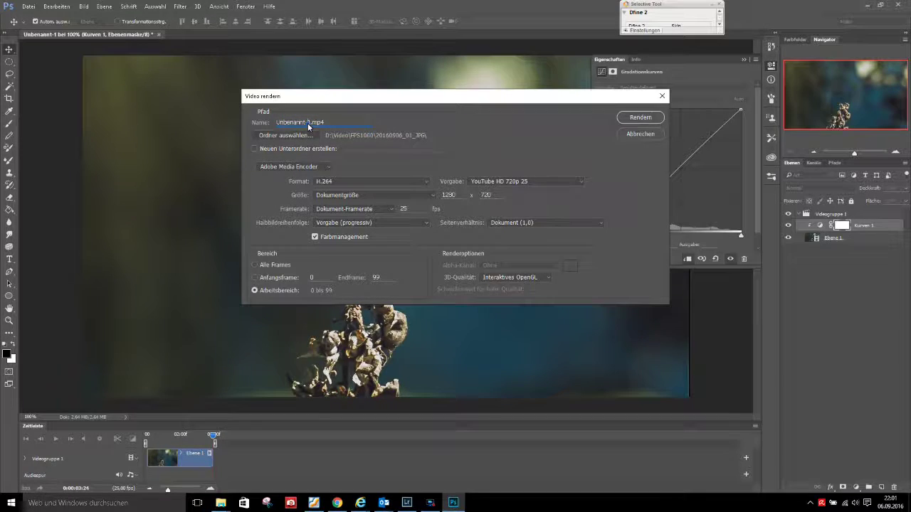
left_click_drag(308, 122, 265, 125)
type("2011")
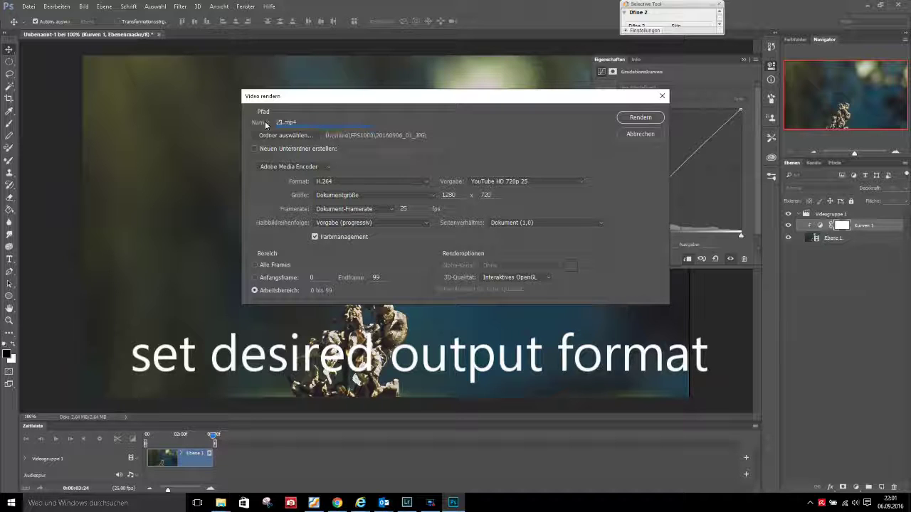
type("0160")
type("906_")
type("1")
type("8")
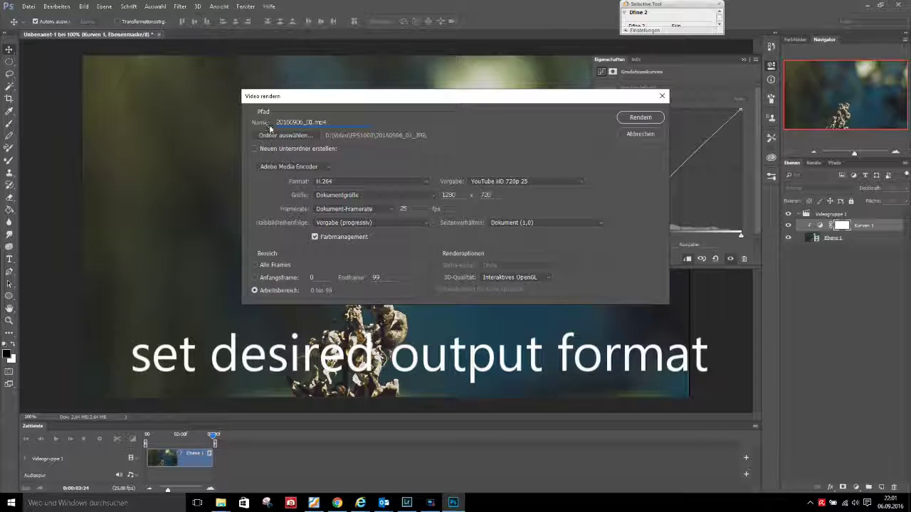
Step: Choose D:\Video\FPS1000 as the render destination folder and render the video
left_click(280, 136)
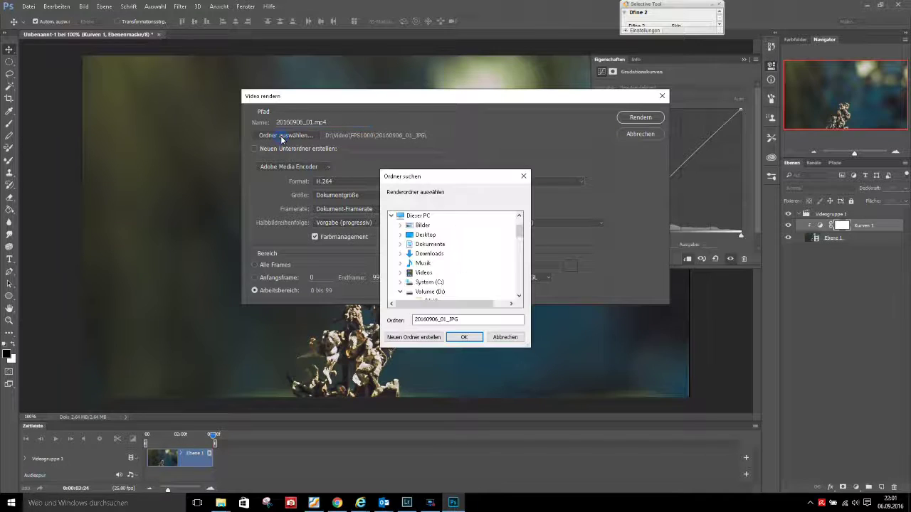
left_click(404, 293)
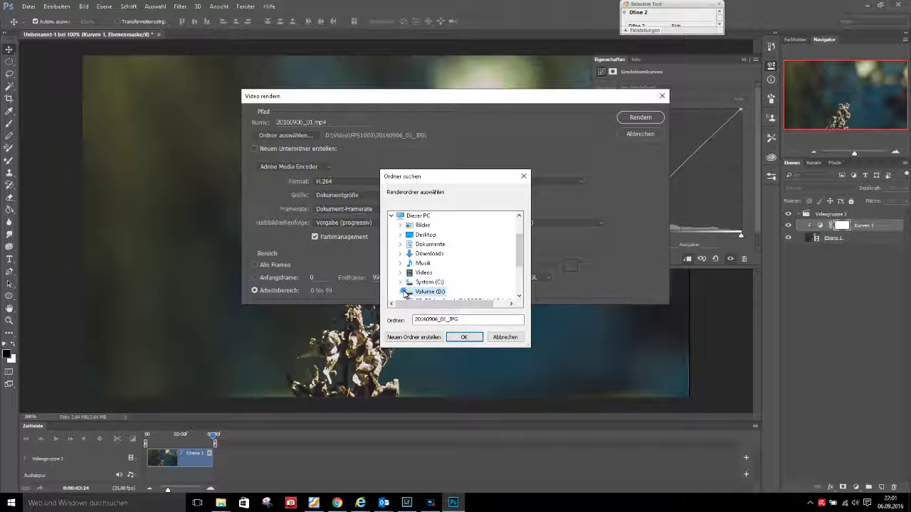
scroll(474, 285, "down", 2)
left_click(400, 226)
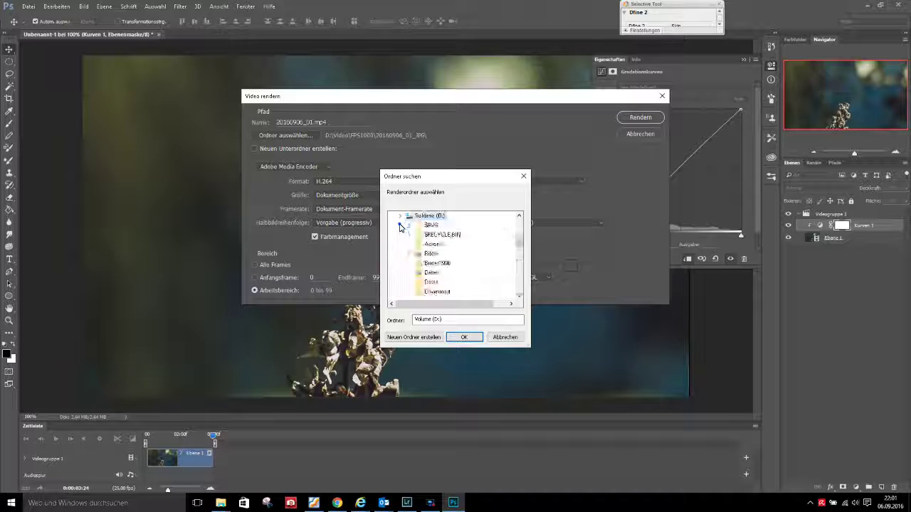
scroll(427, 263, "down", 5)
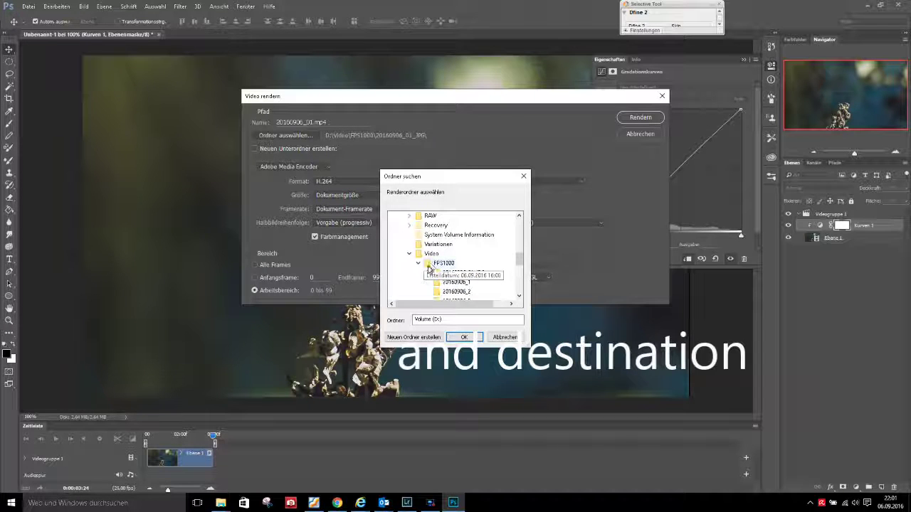
left_click(430, 263)
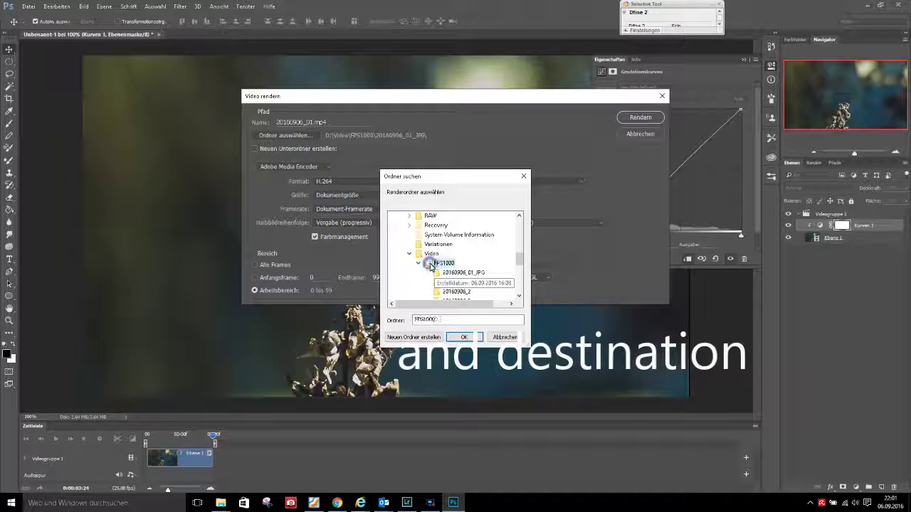
left_click(479, 339)
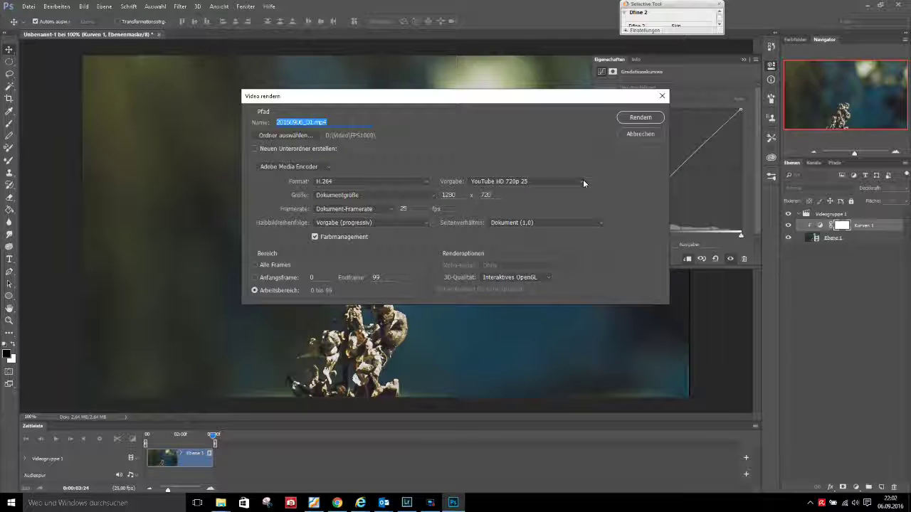
left_click(638, 118)
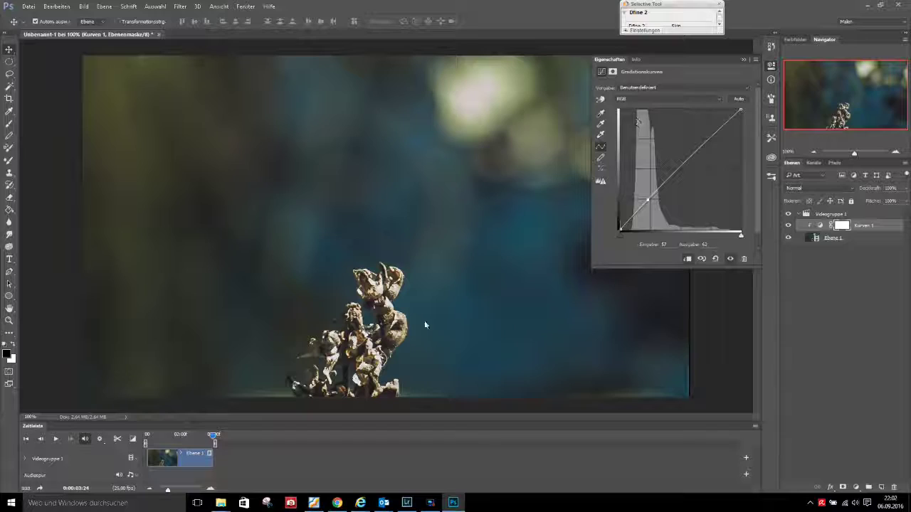
Step: Switch to File Explorer, find 20160906_01.mp4 in the FPS1000 folder and play it with PowerDVD 14
mouse_move(221, 503)
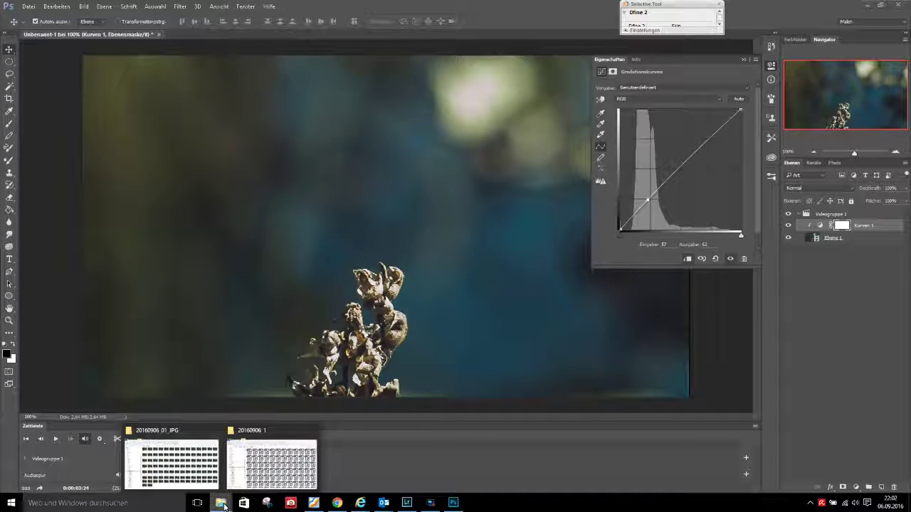
left_click(260, 459)
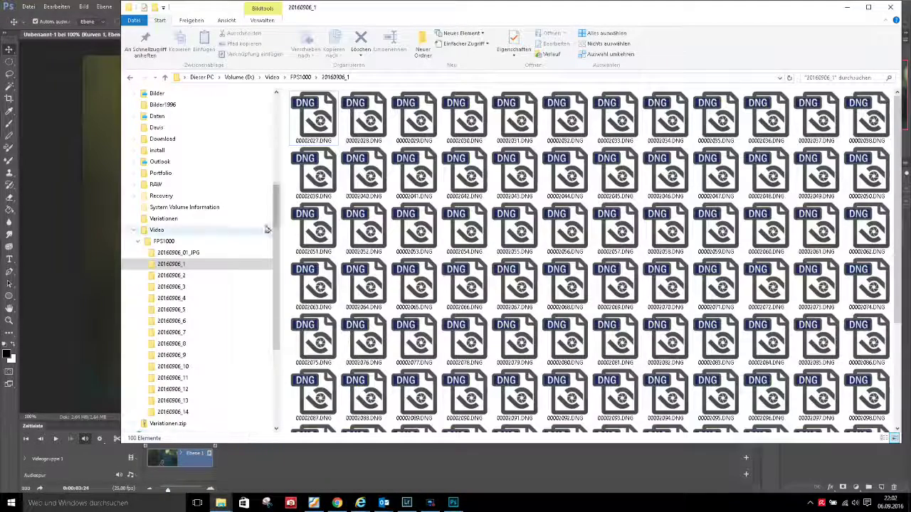
left_click(300, 77)
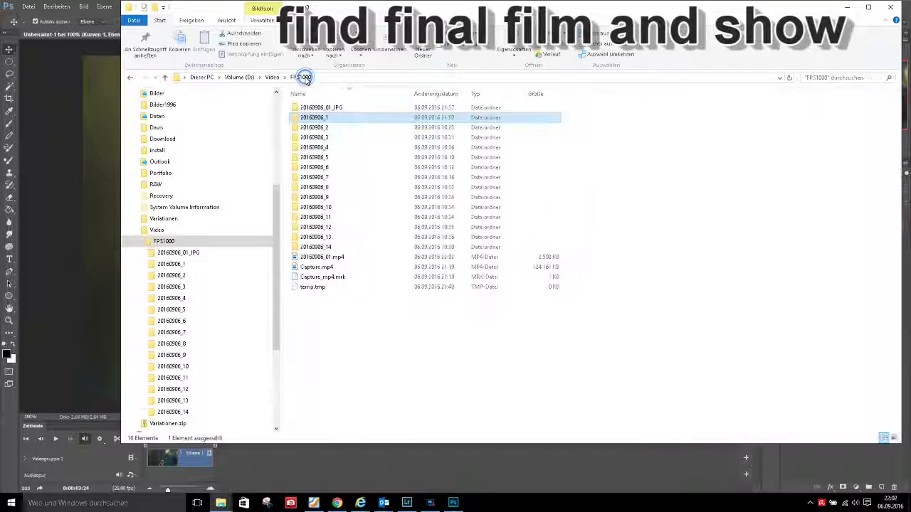
left_click(317, 257)
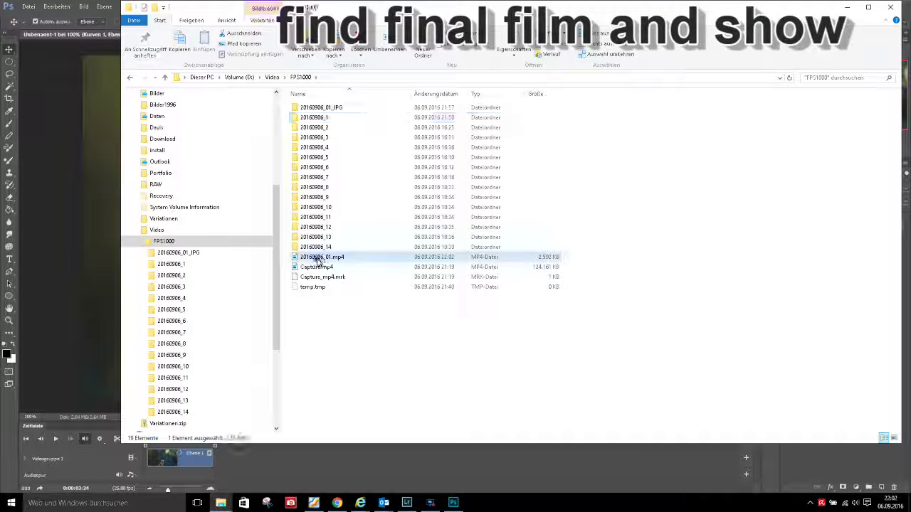
right_click(317, 261)
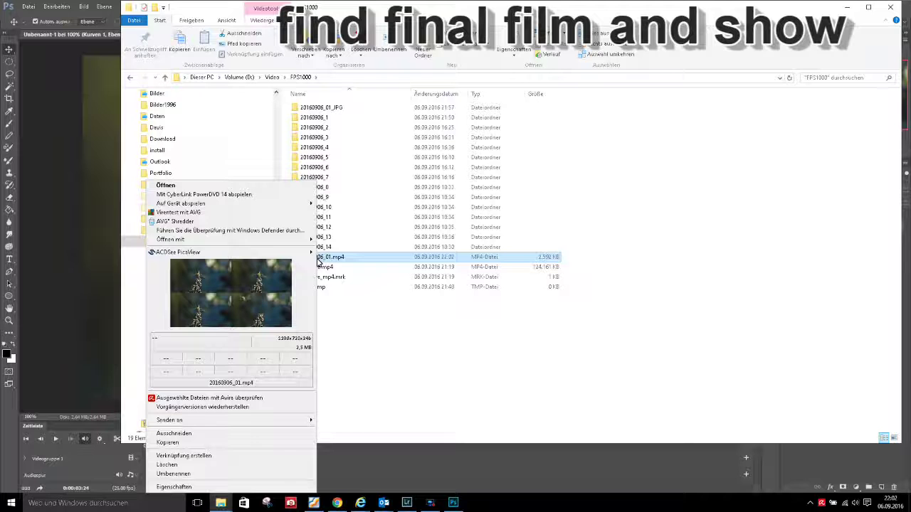
mouse_move(178, 240)
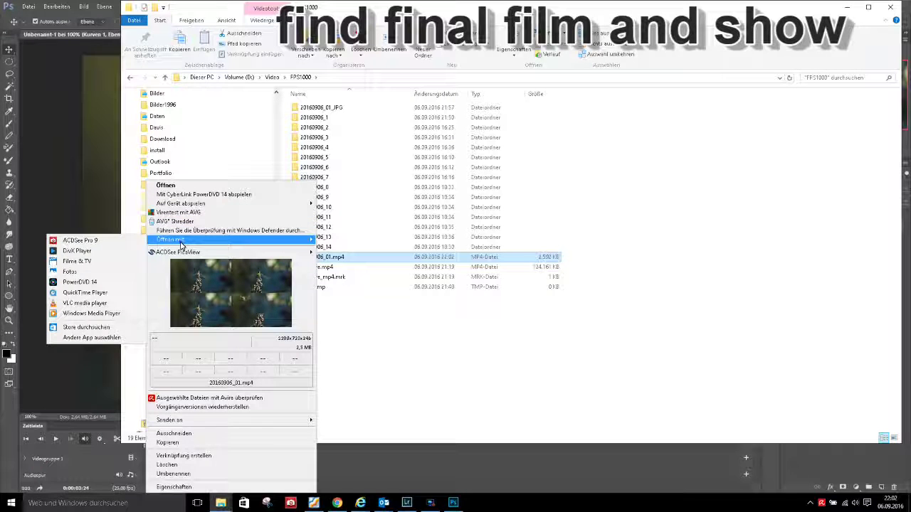
left_click(102, 282)
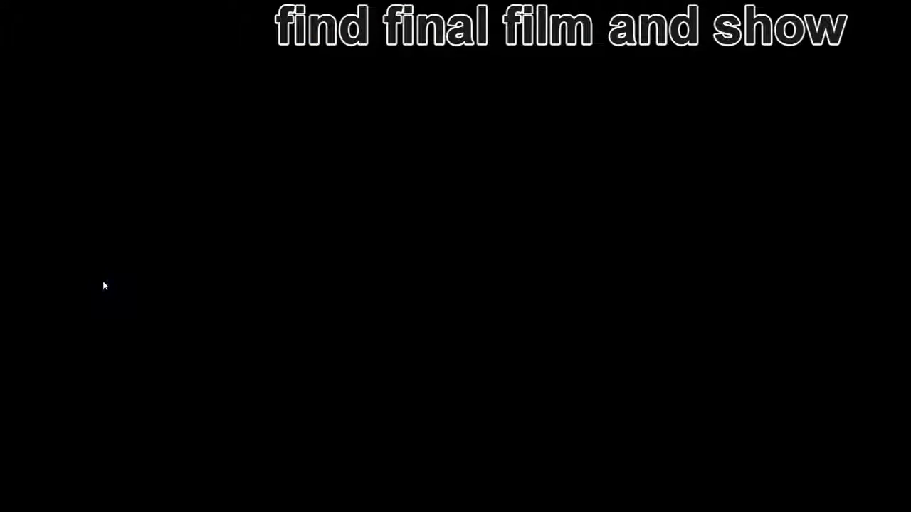